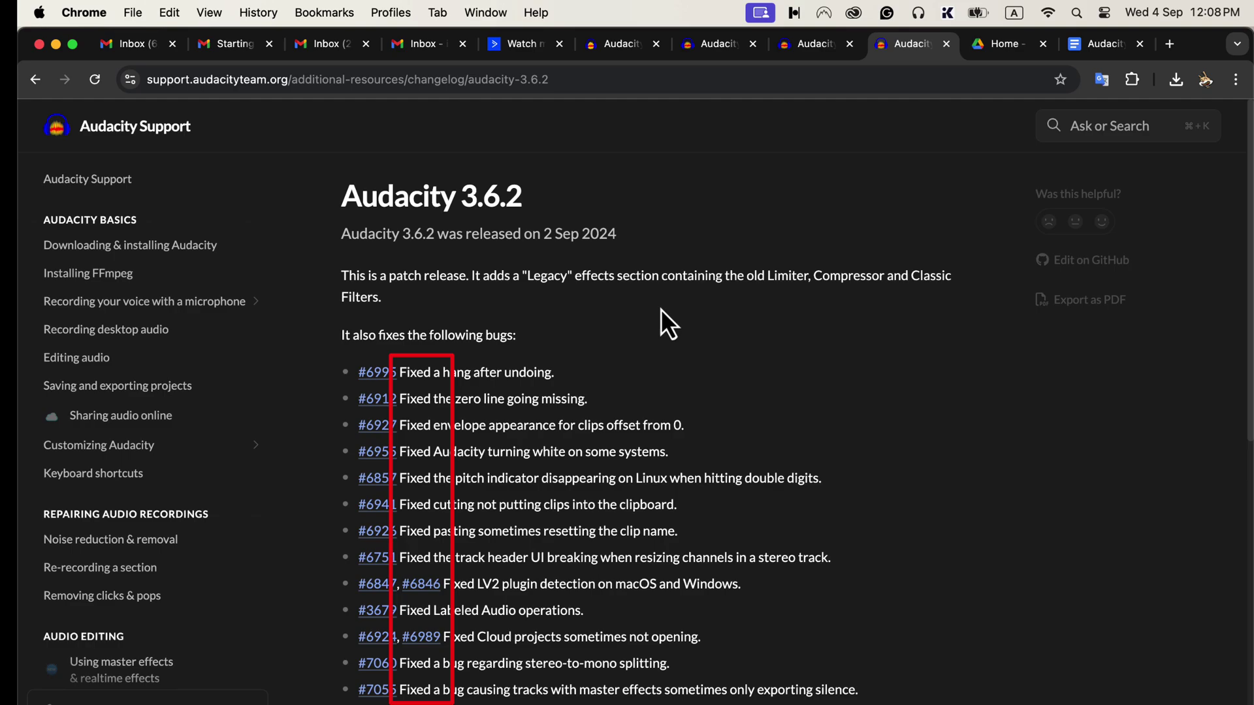
- Close About Audacity, preview Legacy Compressor, then open Legacy Limiter (Soft Limit, -3.00 dB, 10.00 ms)
key("super+Tab")
key("super+Tab")
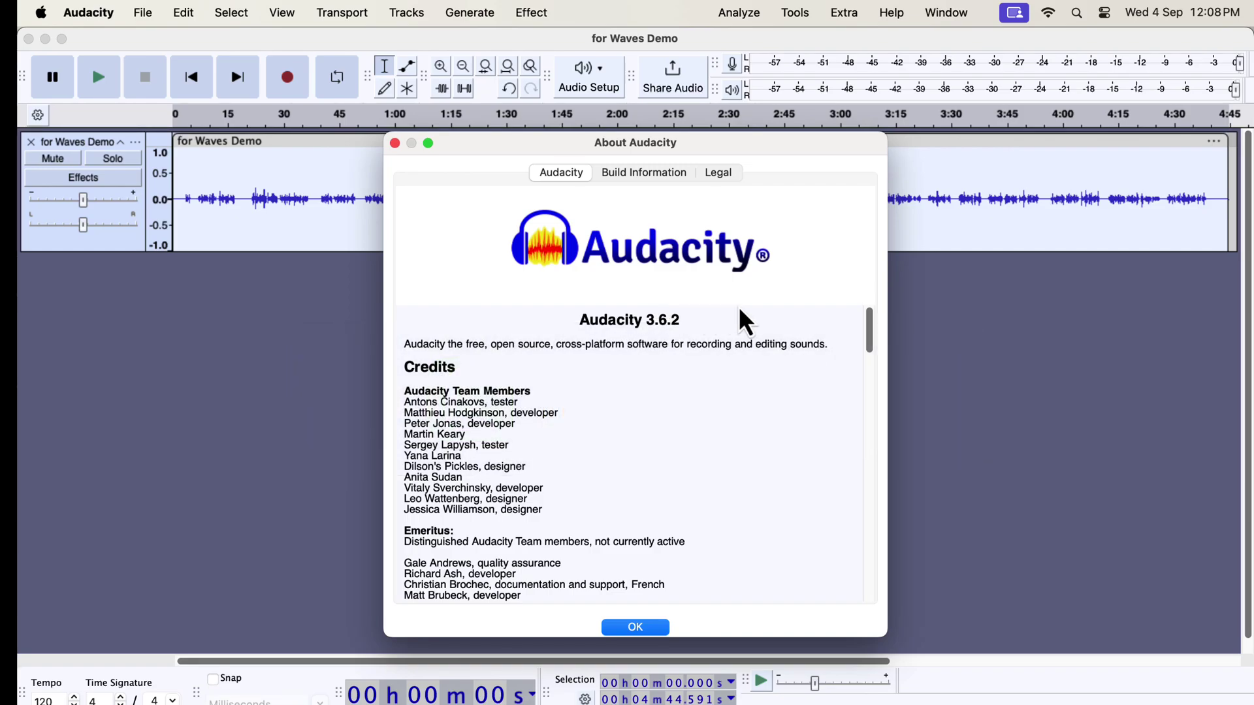
left_click(644, 628)
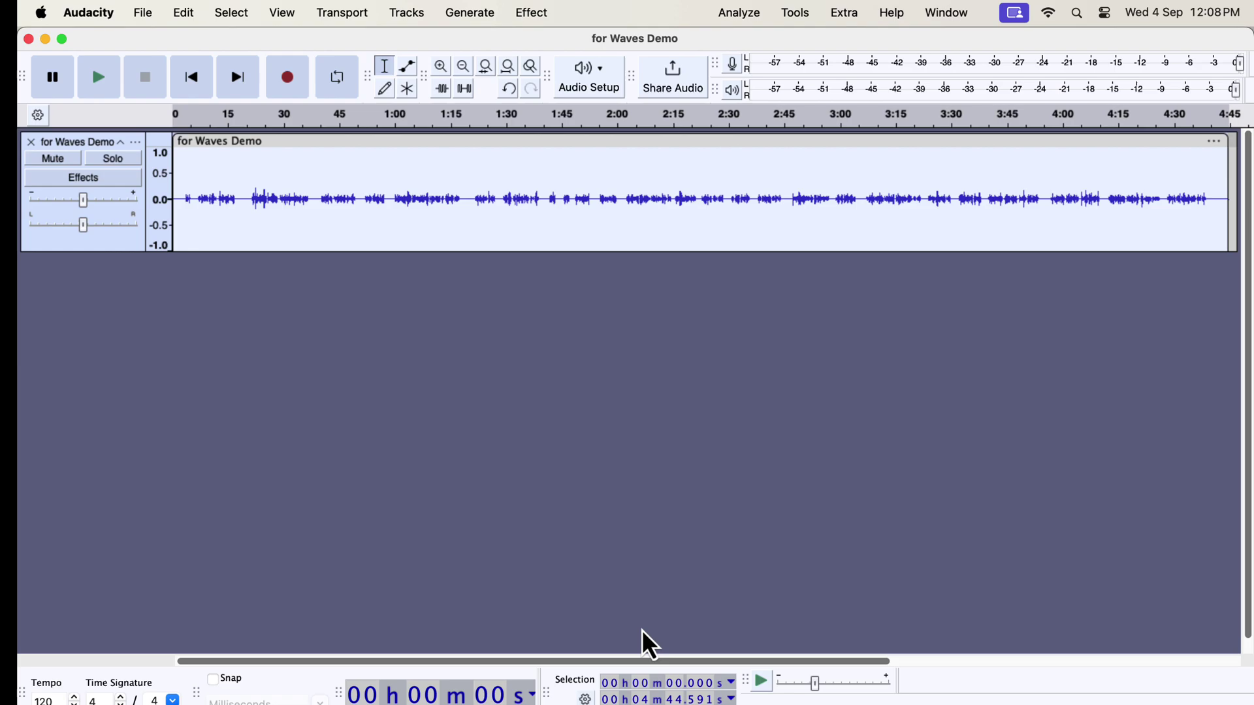
left_click(545, 16)
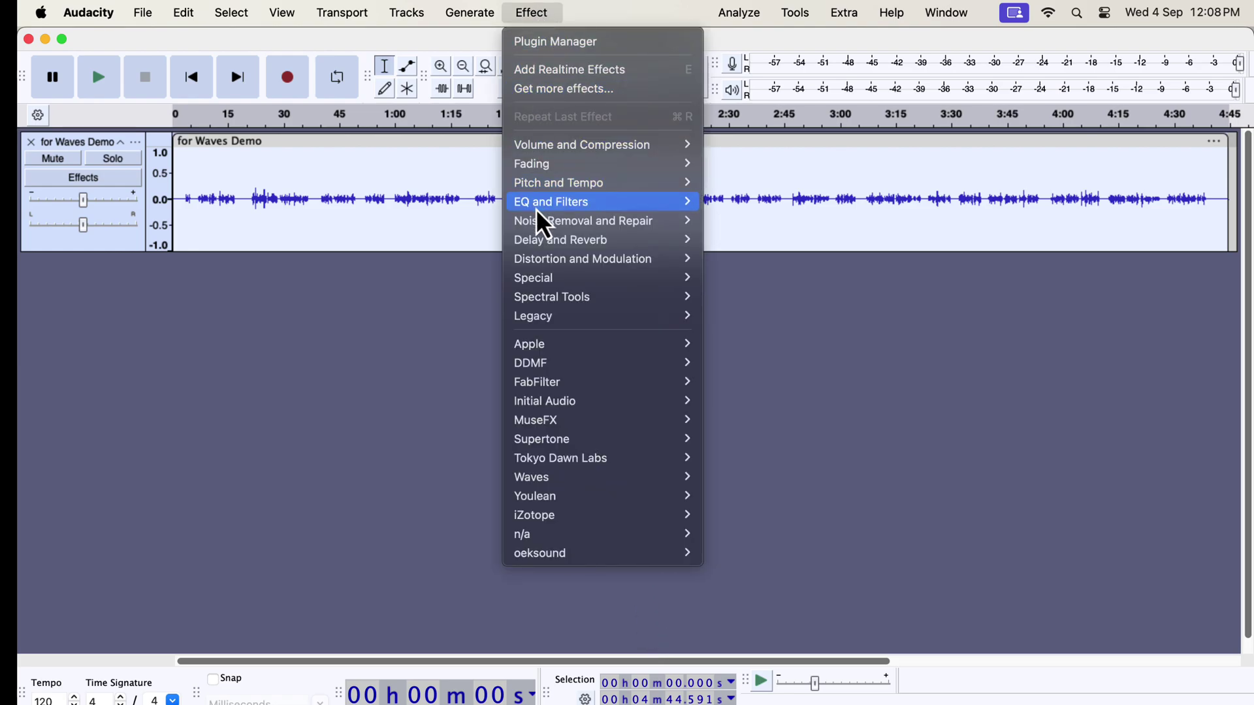
mouse_move(550, 323)
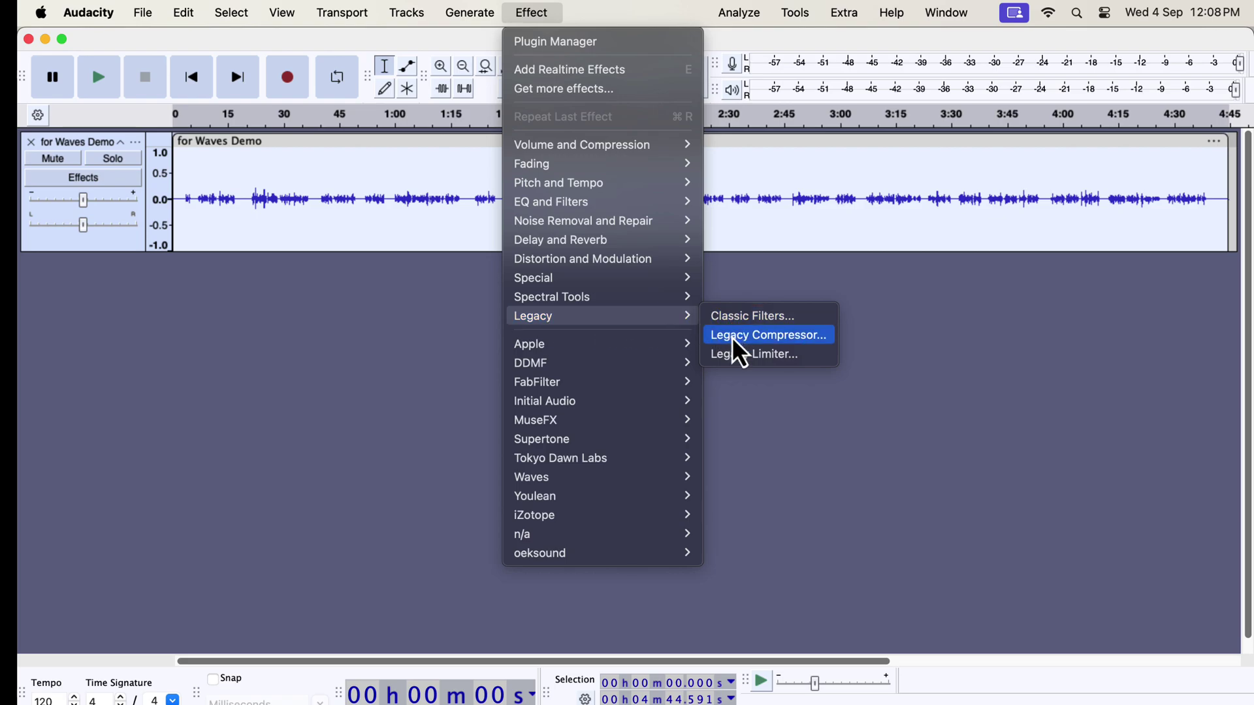
left_click(834, 340)
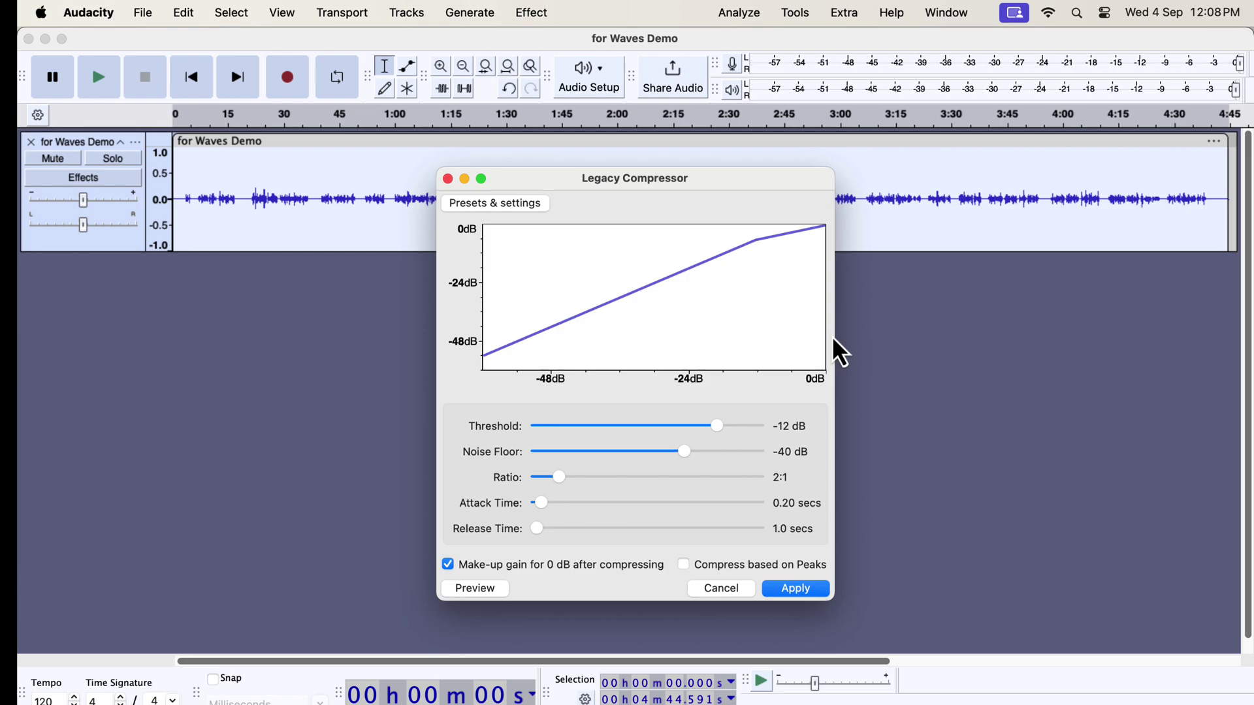
left_click(447, 179)
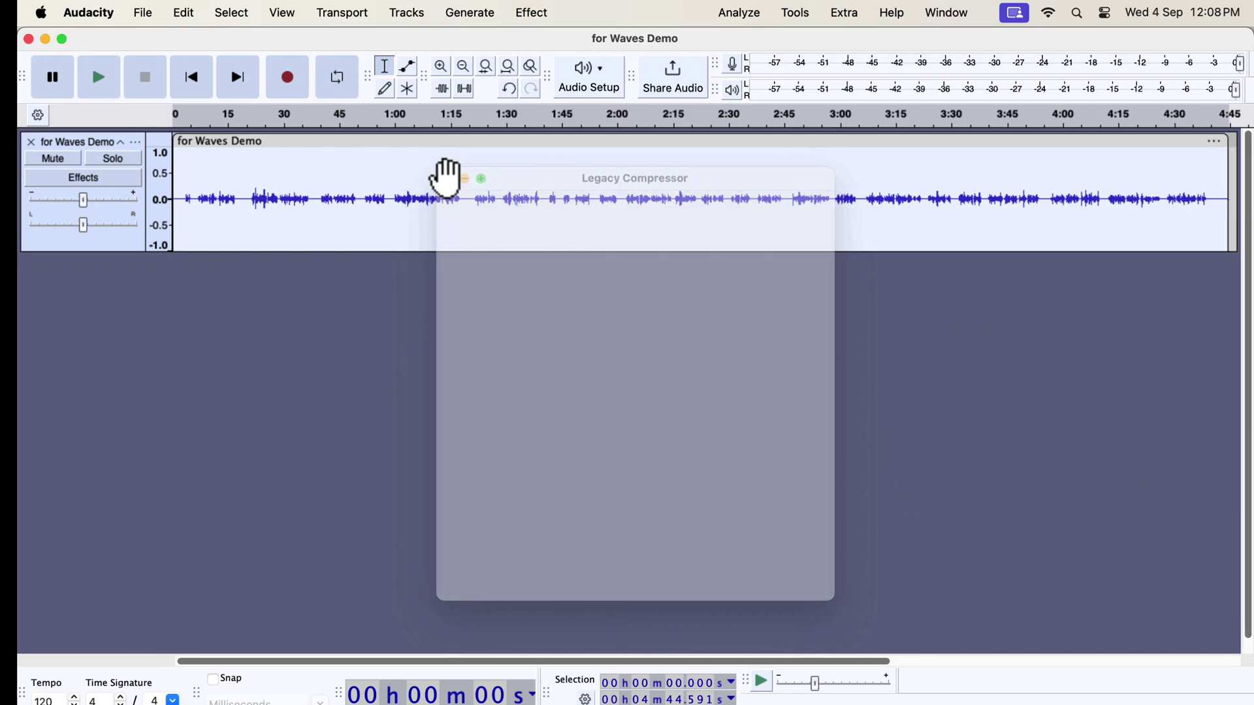
left_click(531, 19)
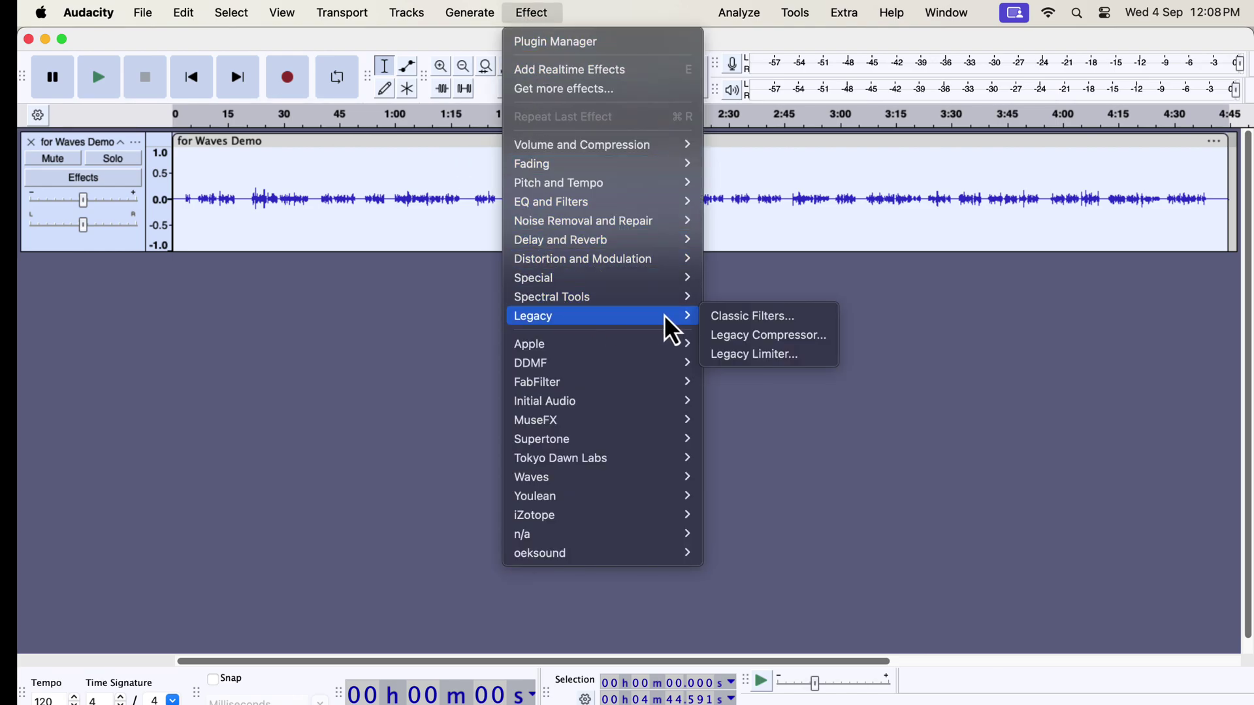
left_click(728, 357)
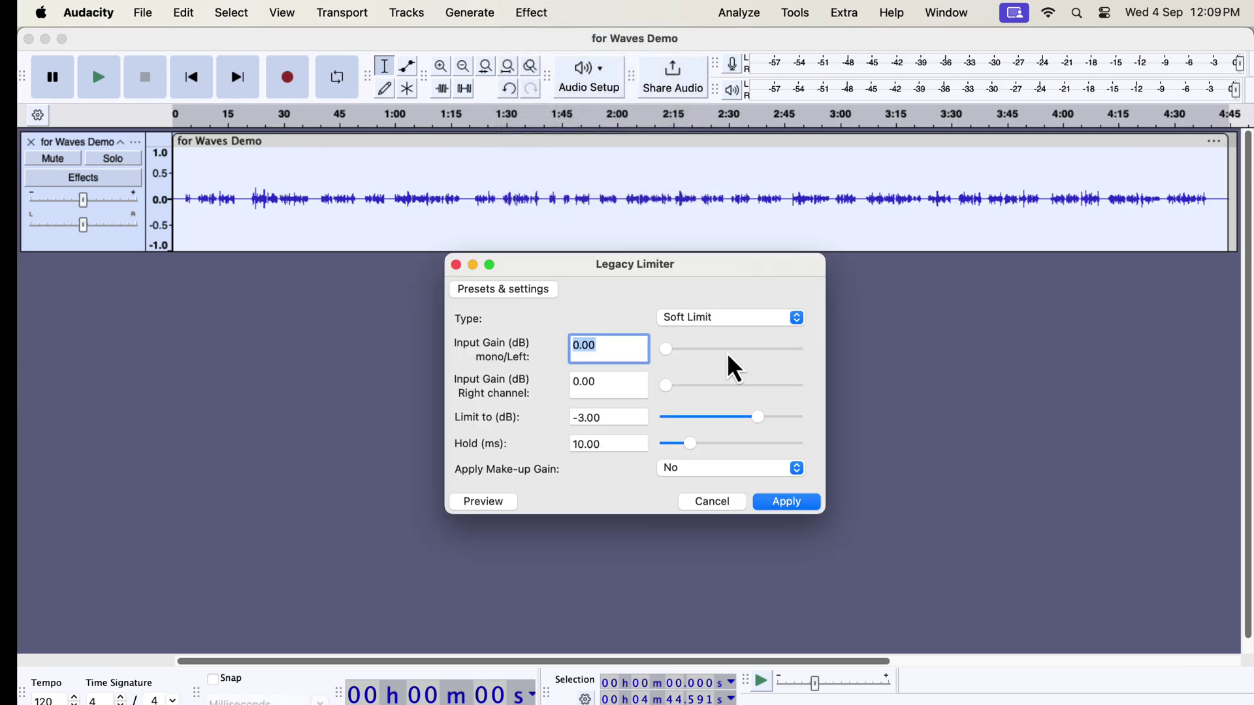
- Close the Legacy Limiter and add Compressor as a realtime effect on the for Waves Demo track
left_click(456, 265)
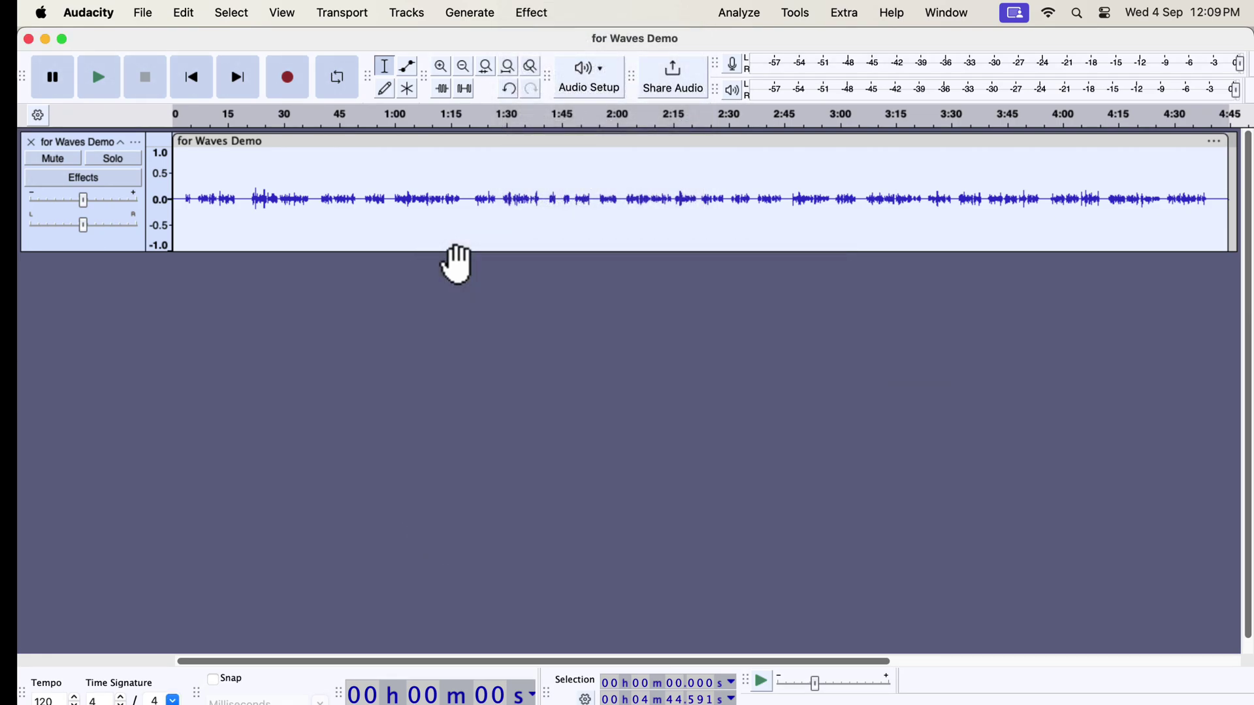
left_click(130, 178)
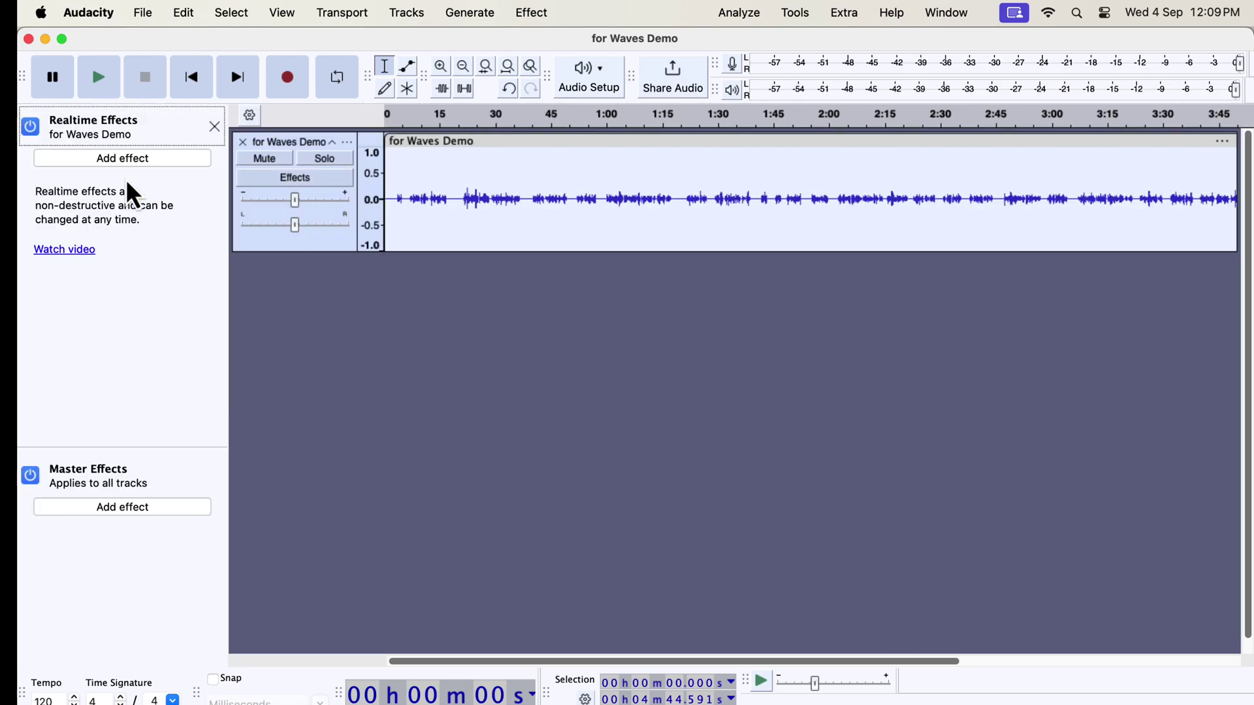
left_click(140, 163)
mouse_move(154, 184)
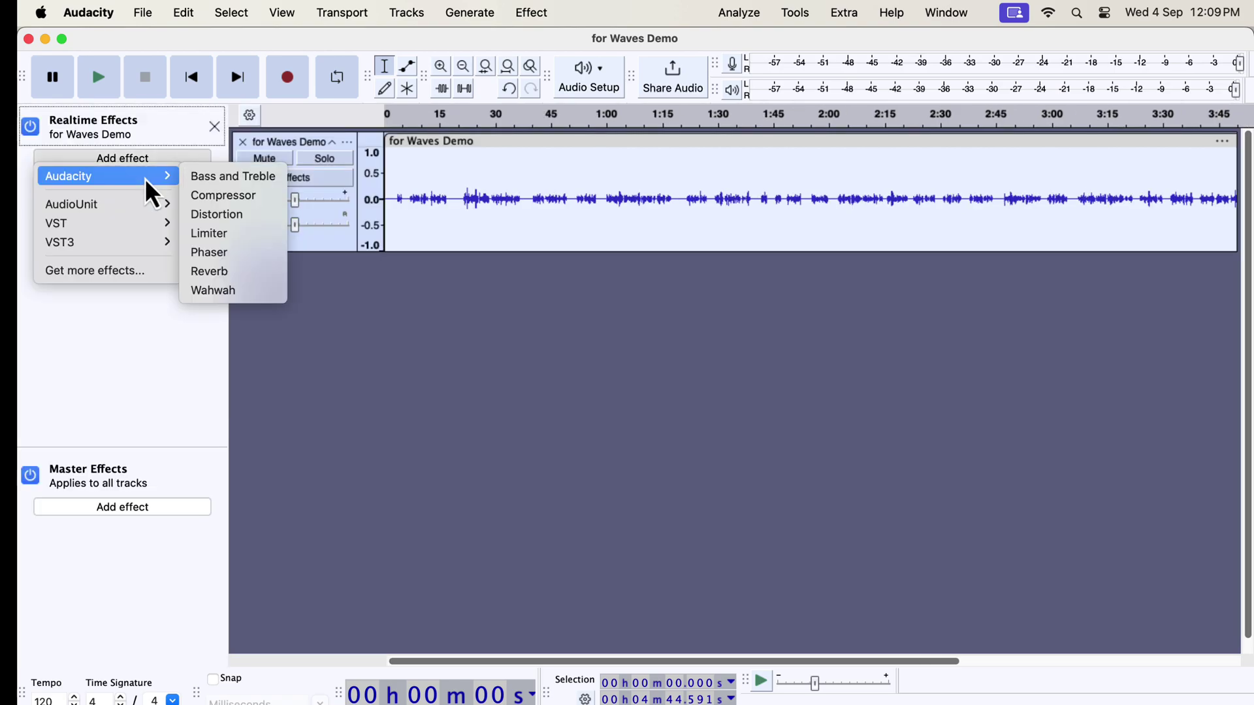
left_click(263, 201)
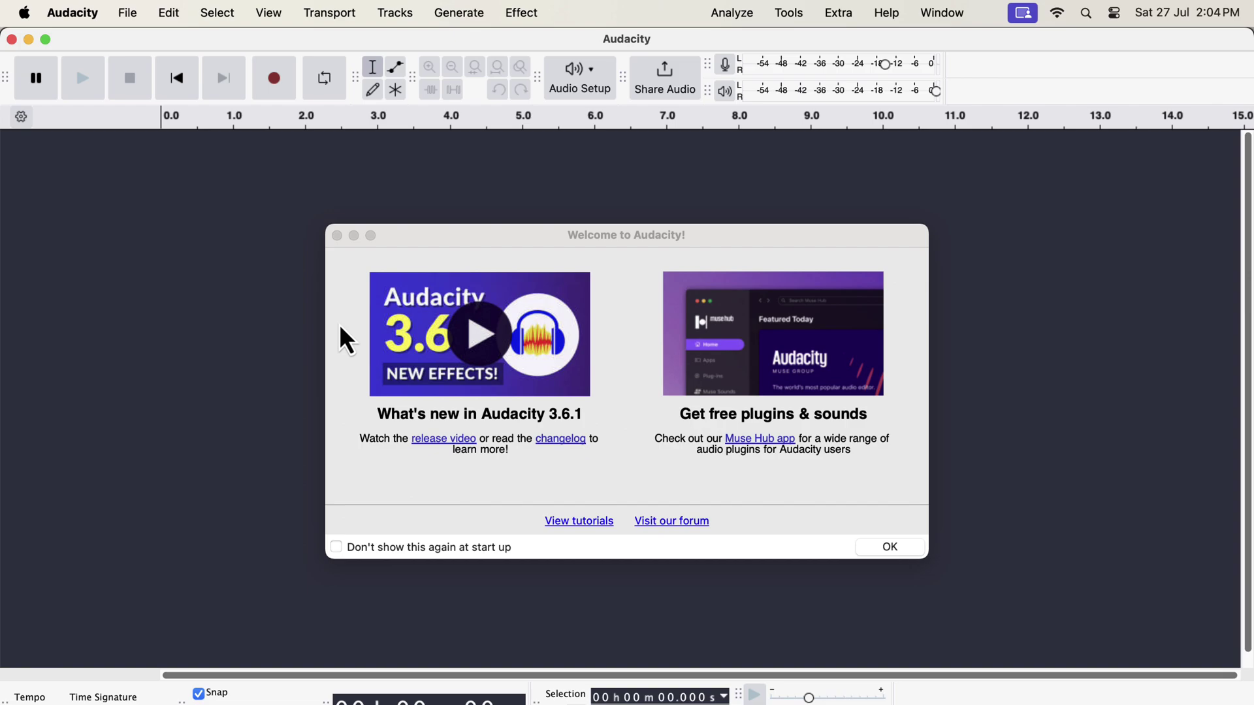
- Dismiss the welcome window and set the interface theme to Classic in Preferences
left_click(336, 236)
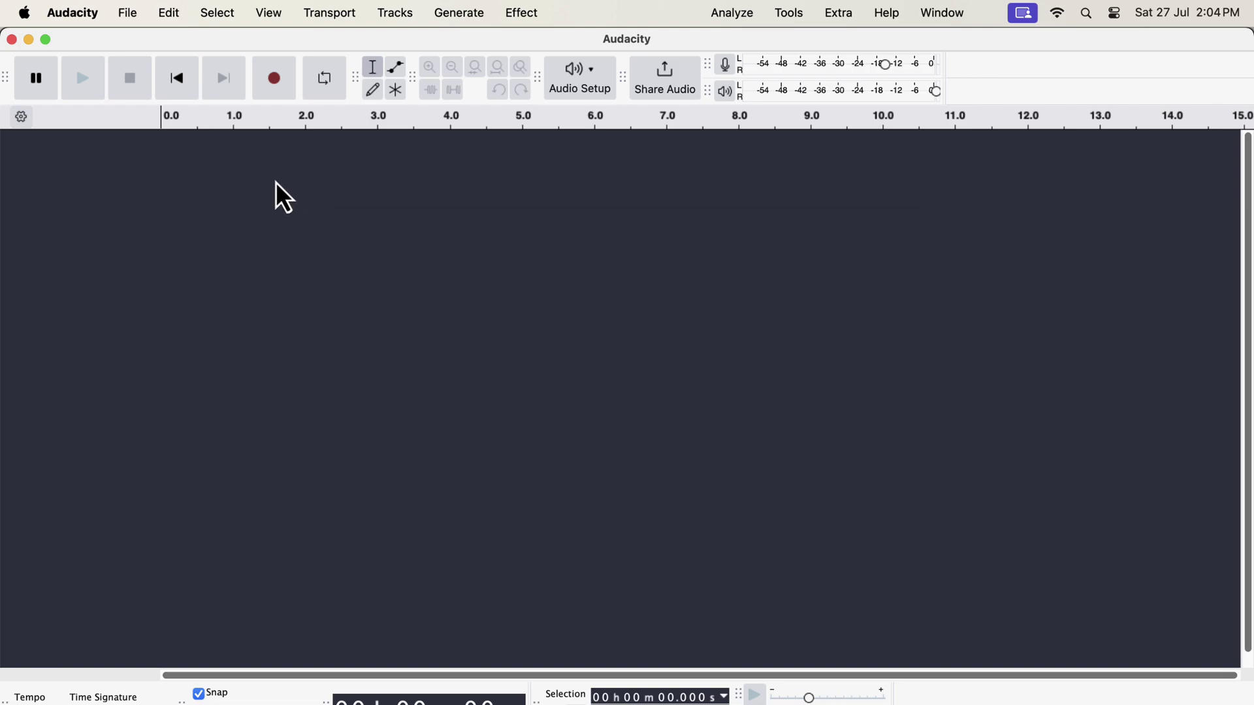
left_click(89, 13)
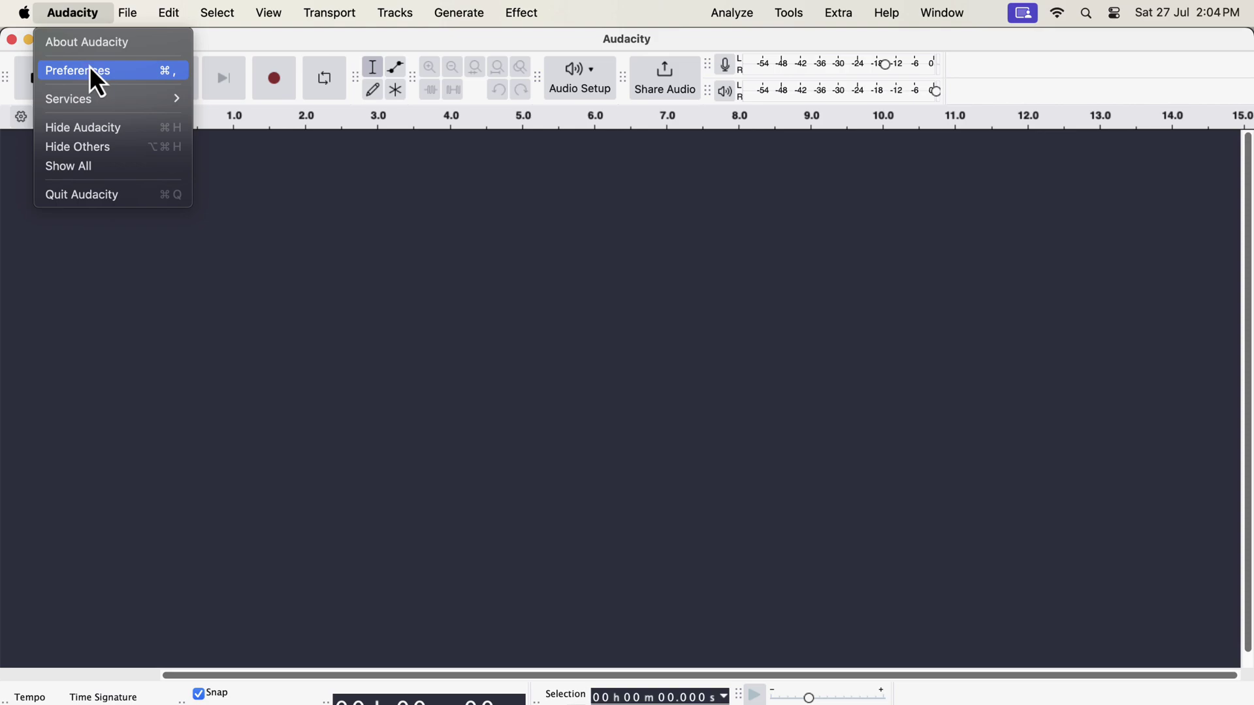
left_click(120, 72)
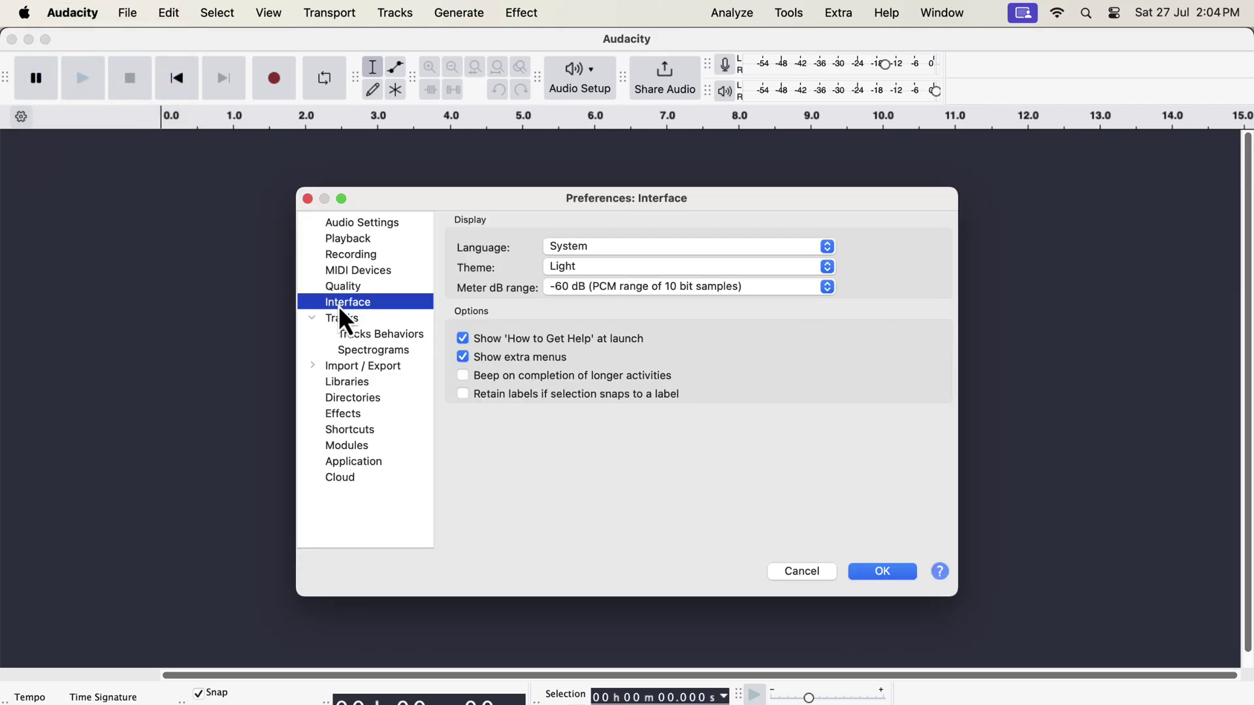
left_click(566, 269)
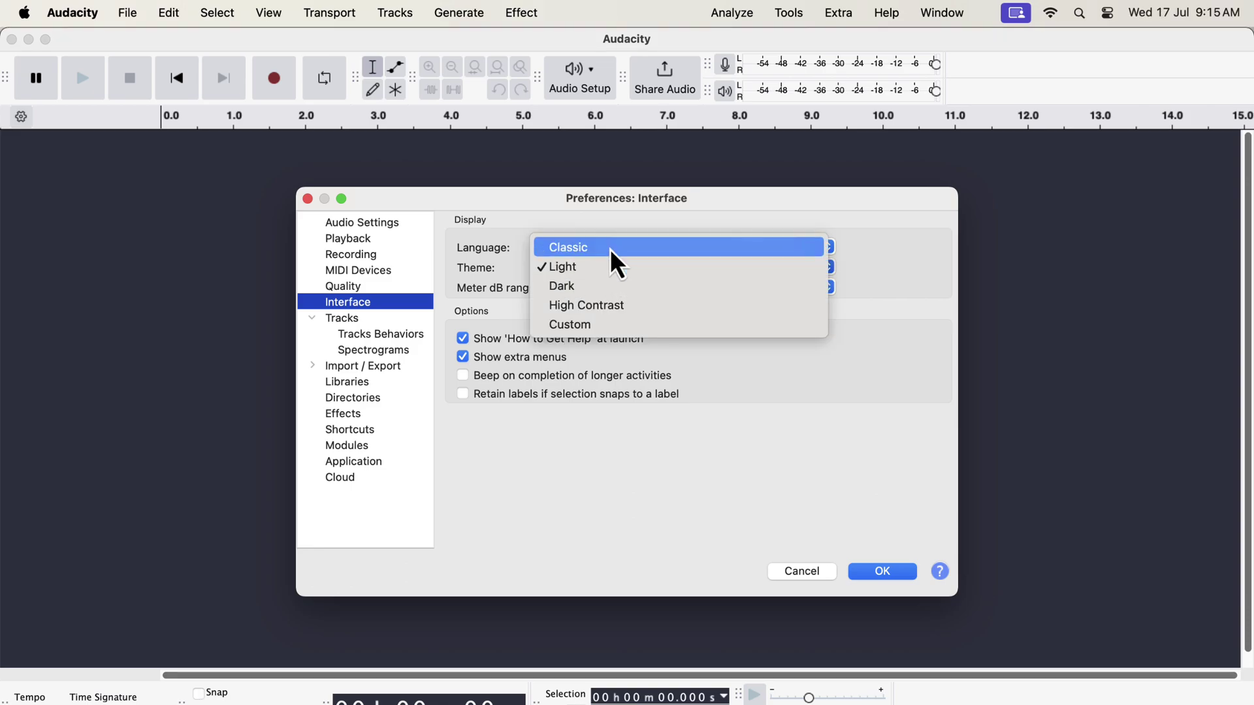
left_click(611, 252)
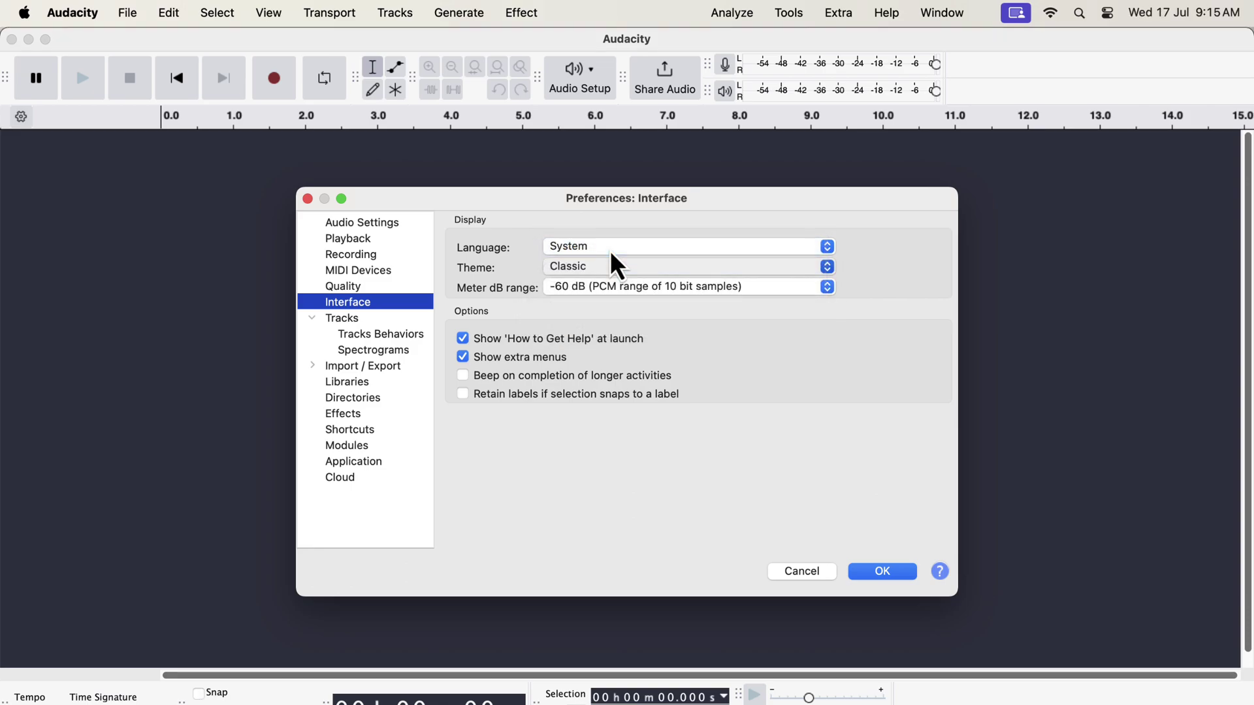
left_click(882, 572)
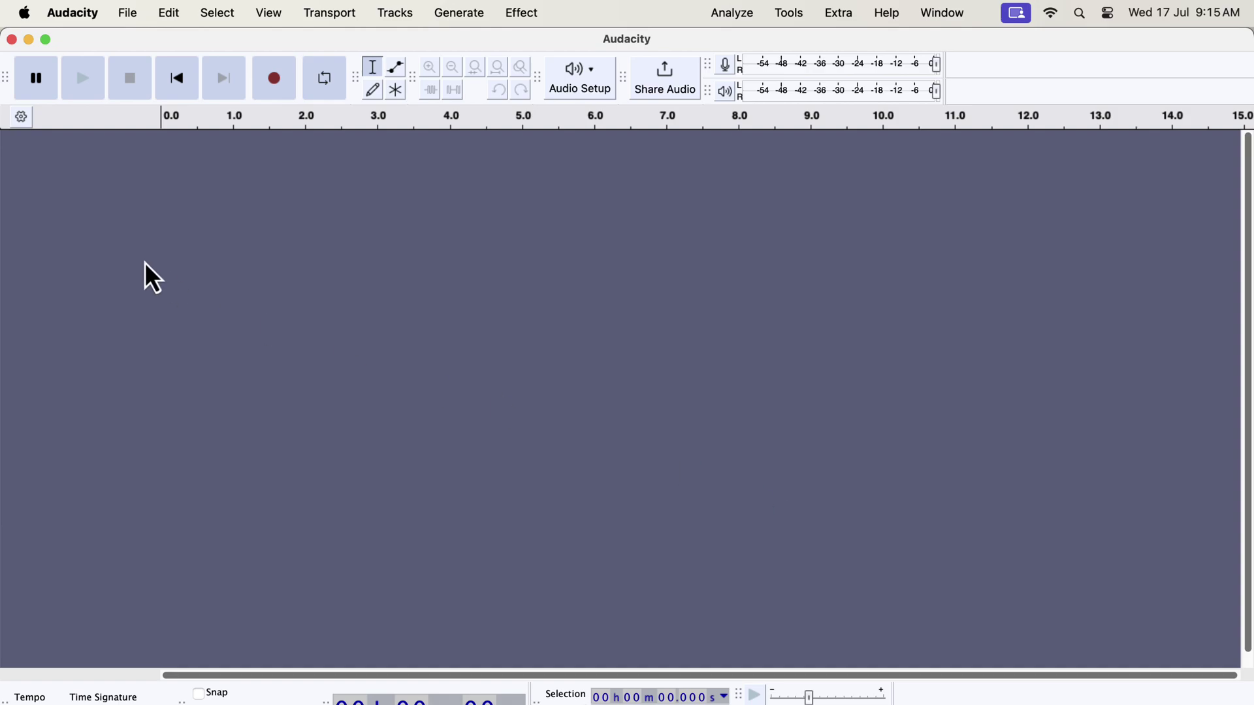
- Switch the interface theme from Classic to Dark in Preferences
left_click(87, 9)
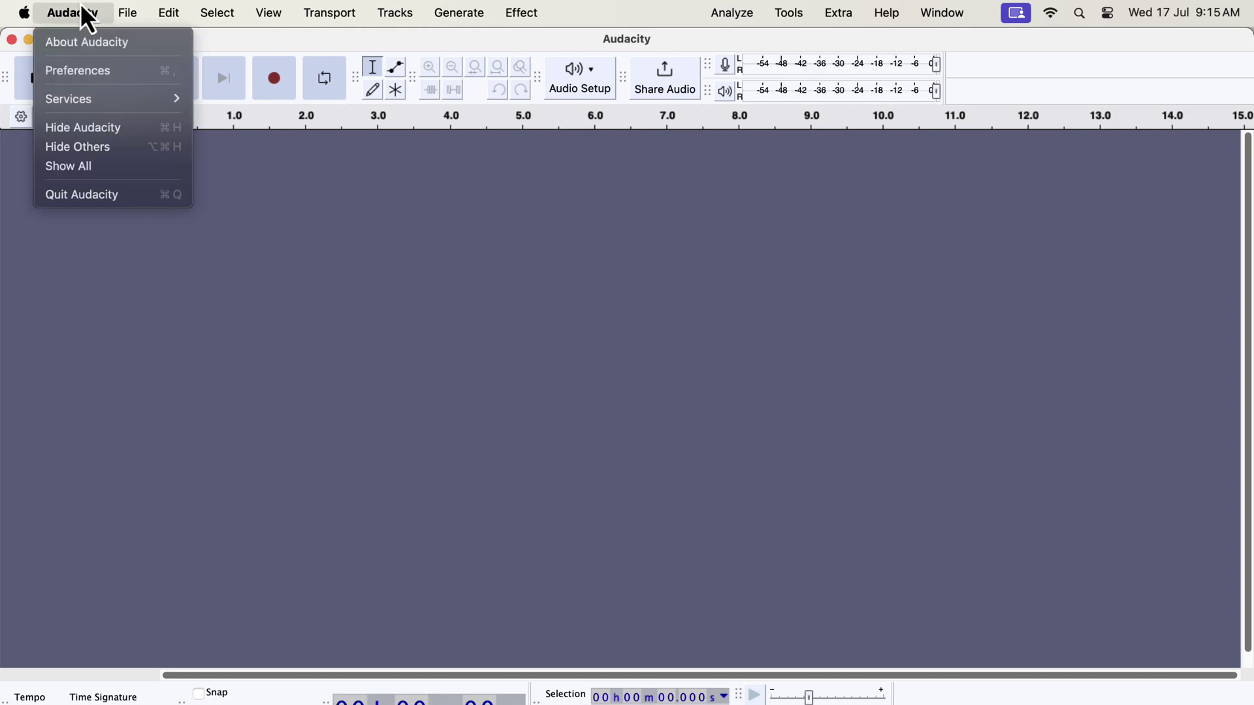
left_click(75, 72)
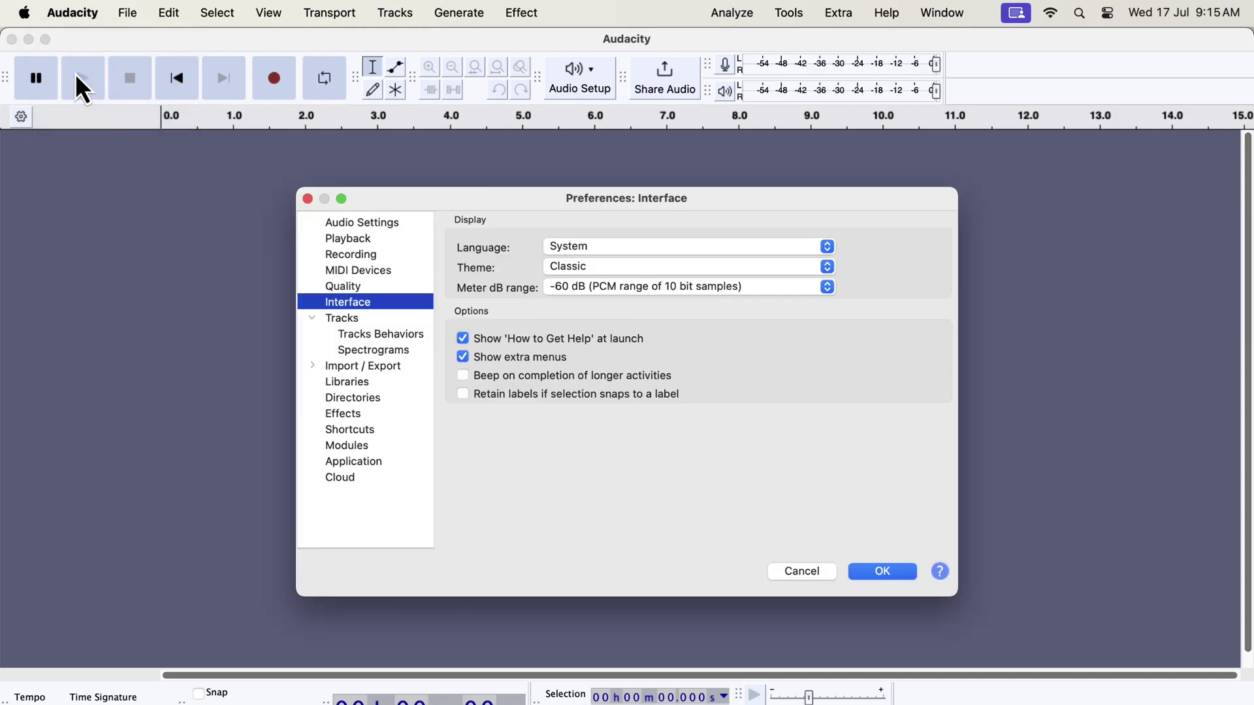
left_click(542, 264)
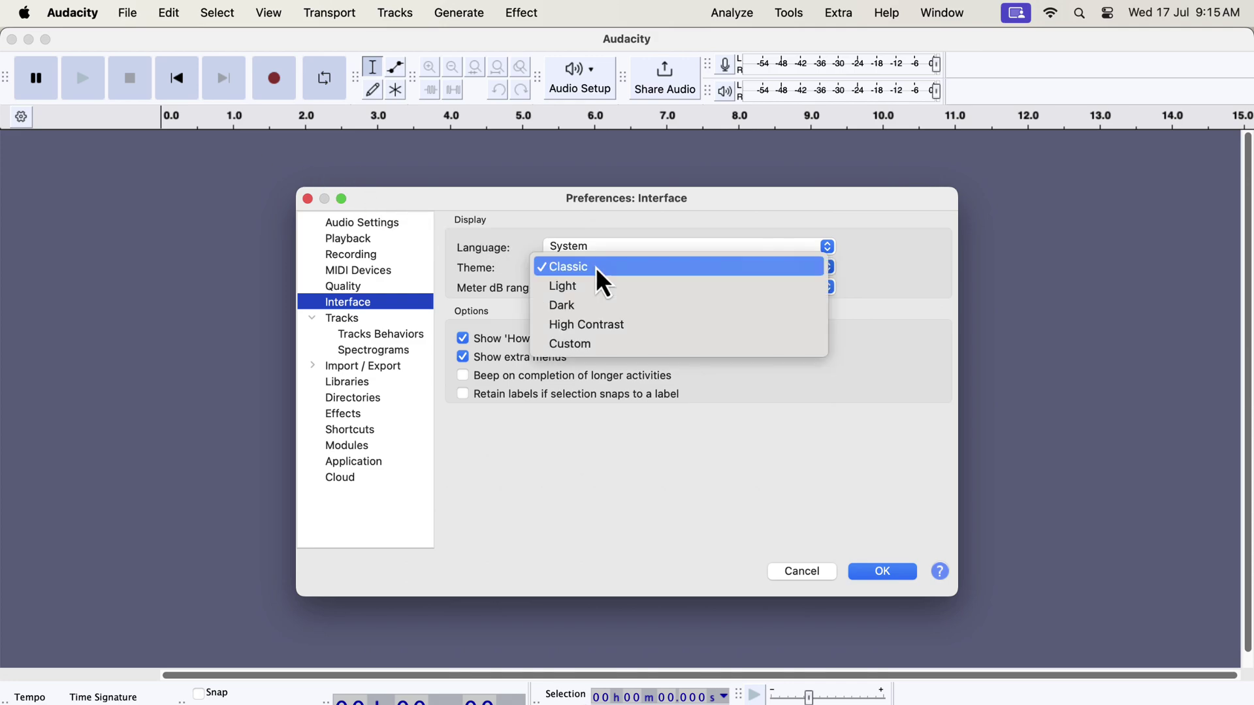
left_click(586, 306)
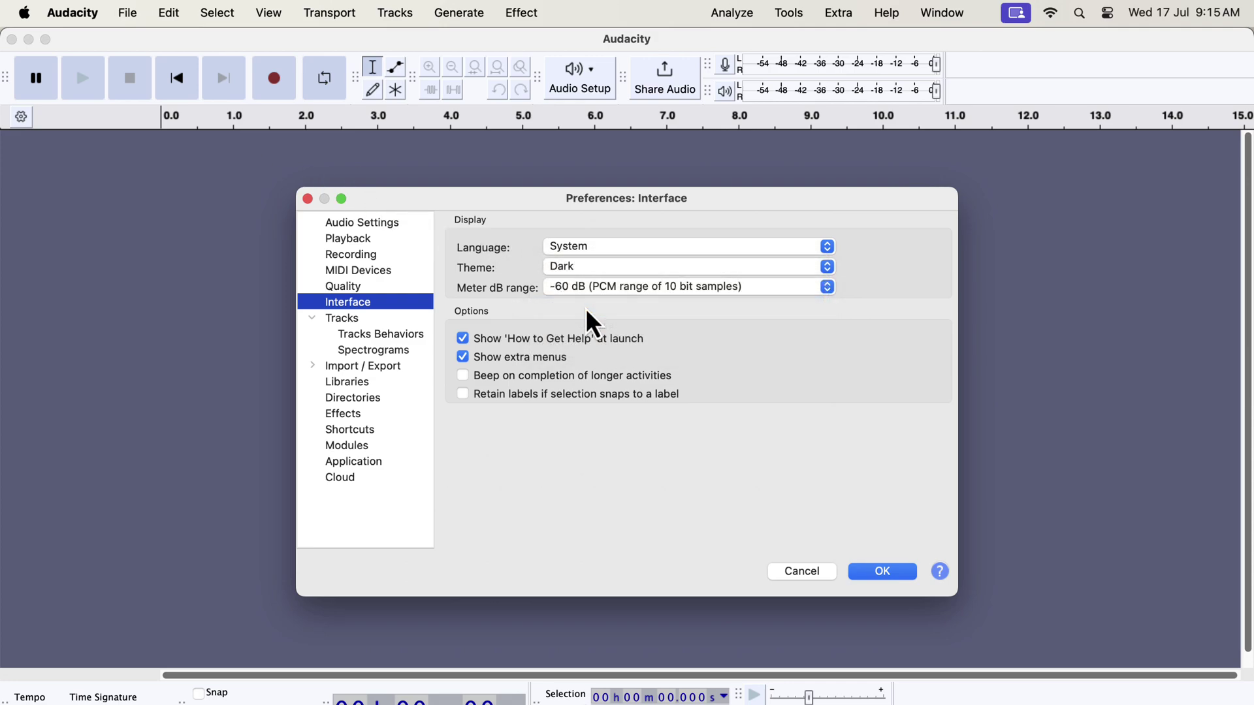
left_click(891, 572)
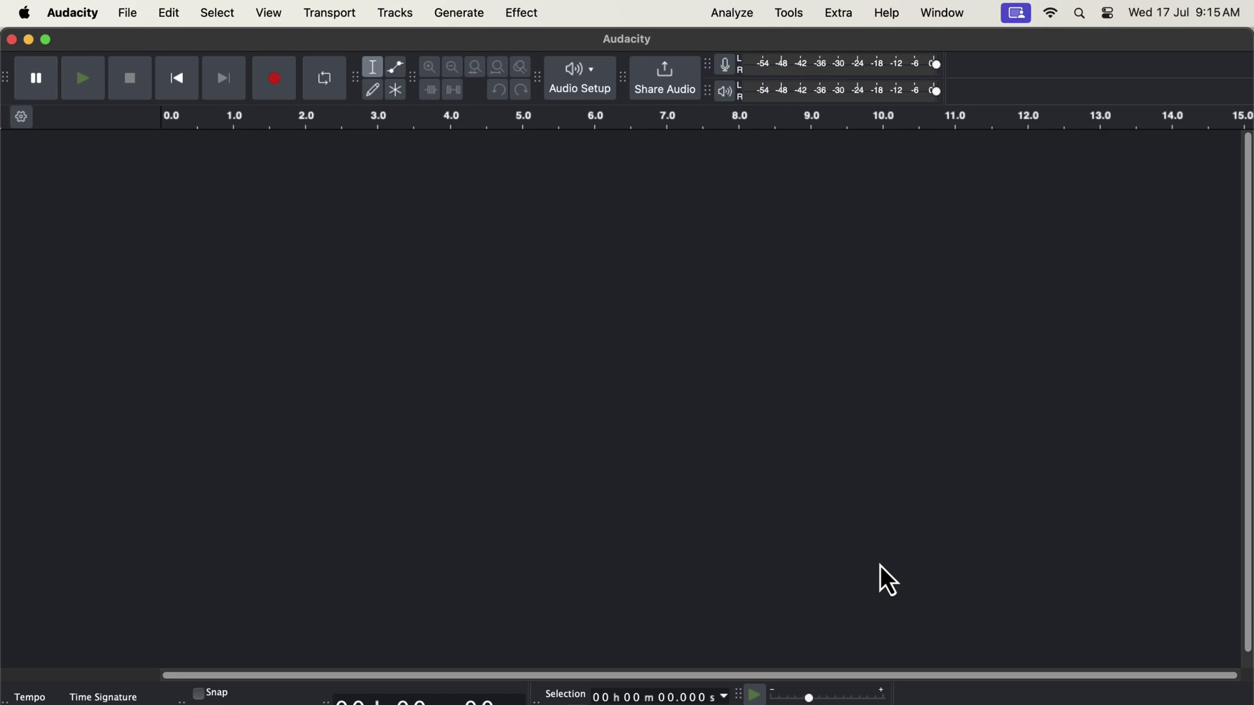
- Record a roughly 12-second voice clip onto a new Audio 1 track
left_click(277, 85)
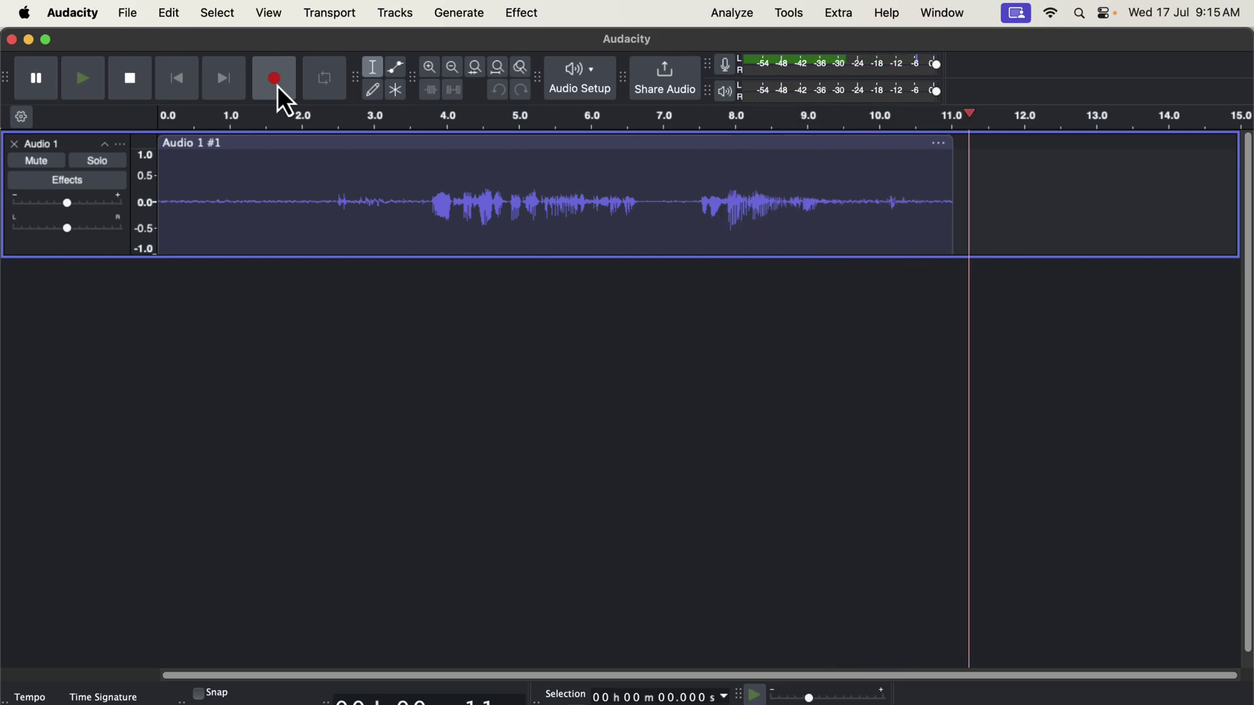
left_click(135, 84)
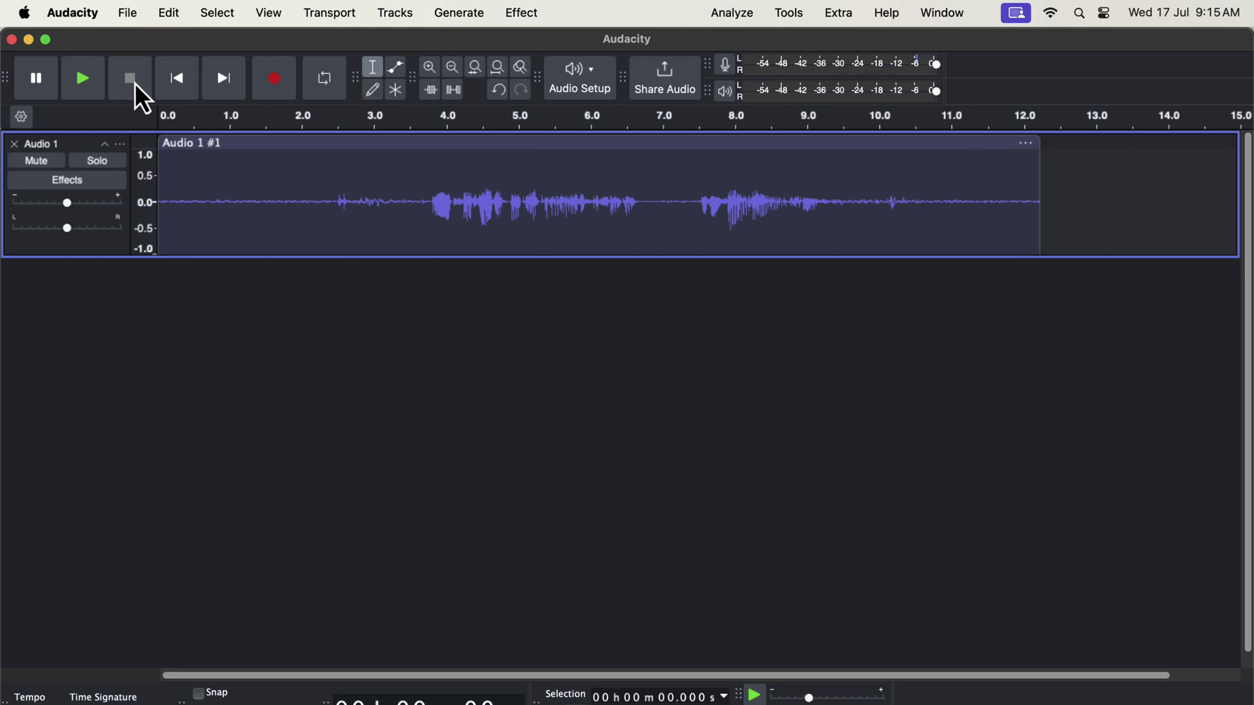
- Change the interface theme from Dark to Light in Interface preferences
left_click(78, 19)
left_click(87, 71)
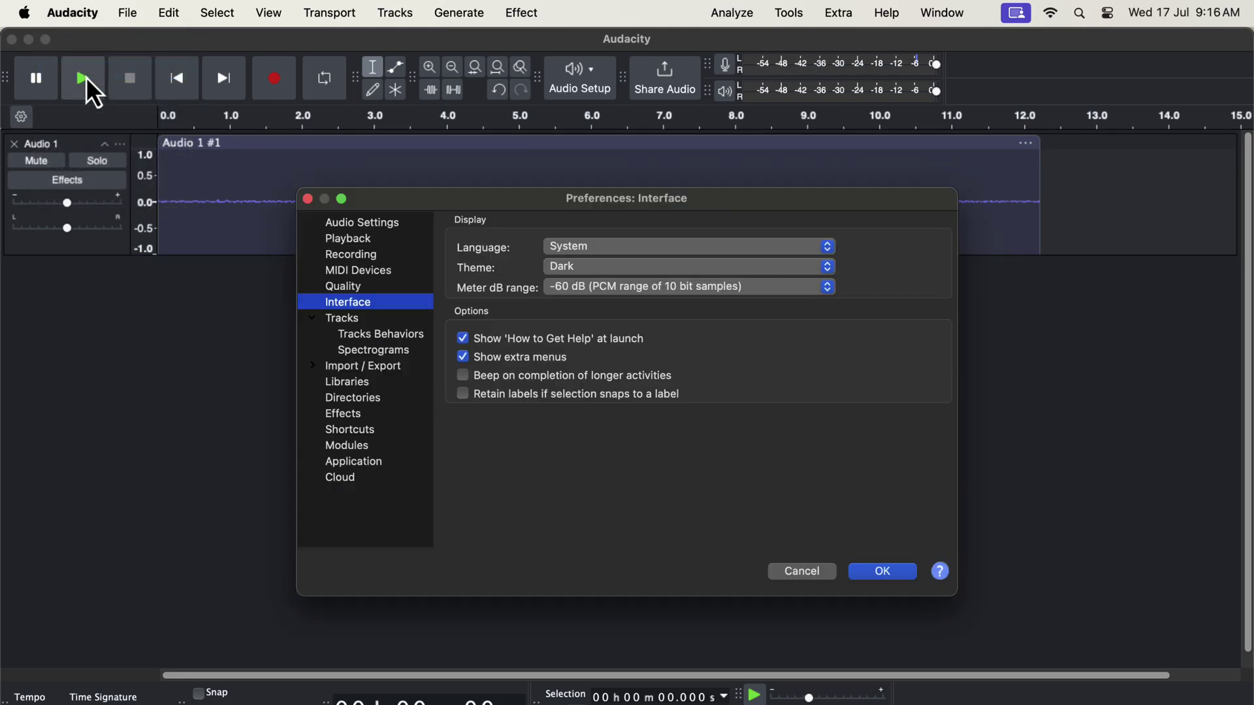
left_click(563, 269)
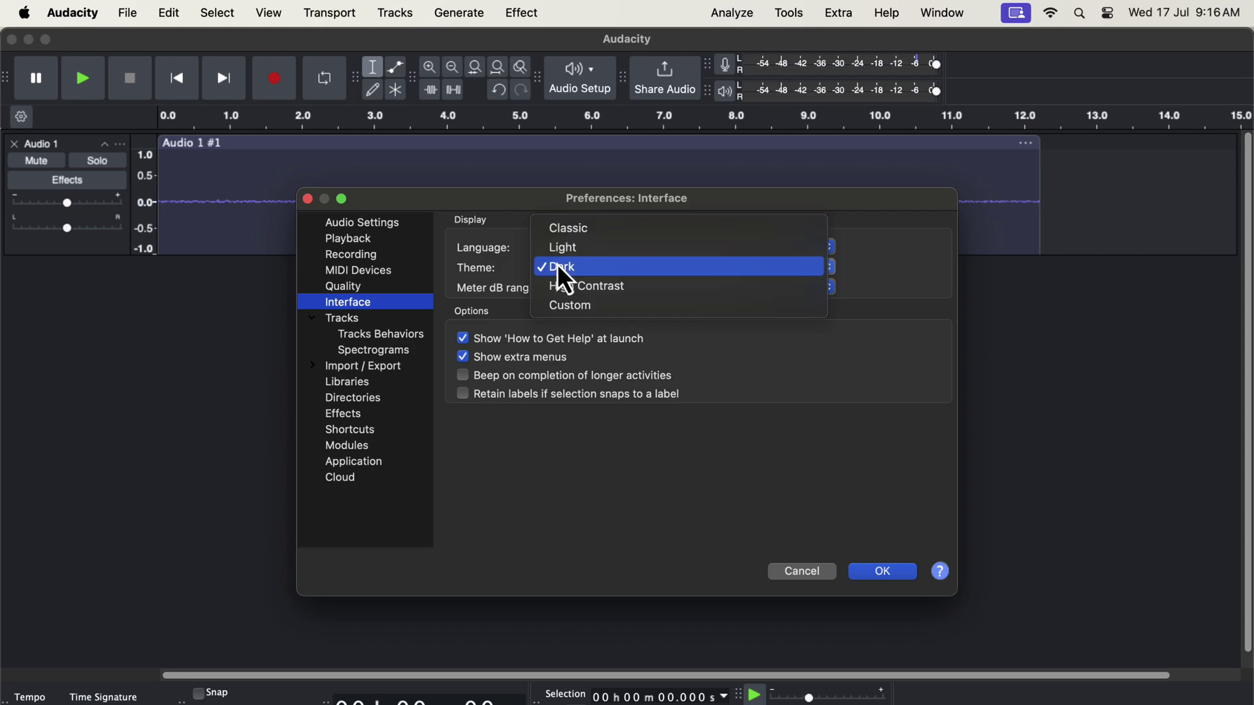
left_click(578, 251)
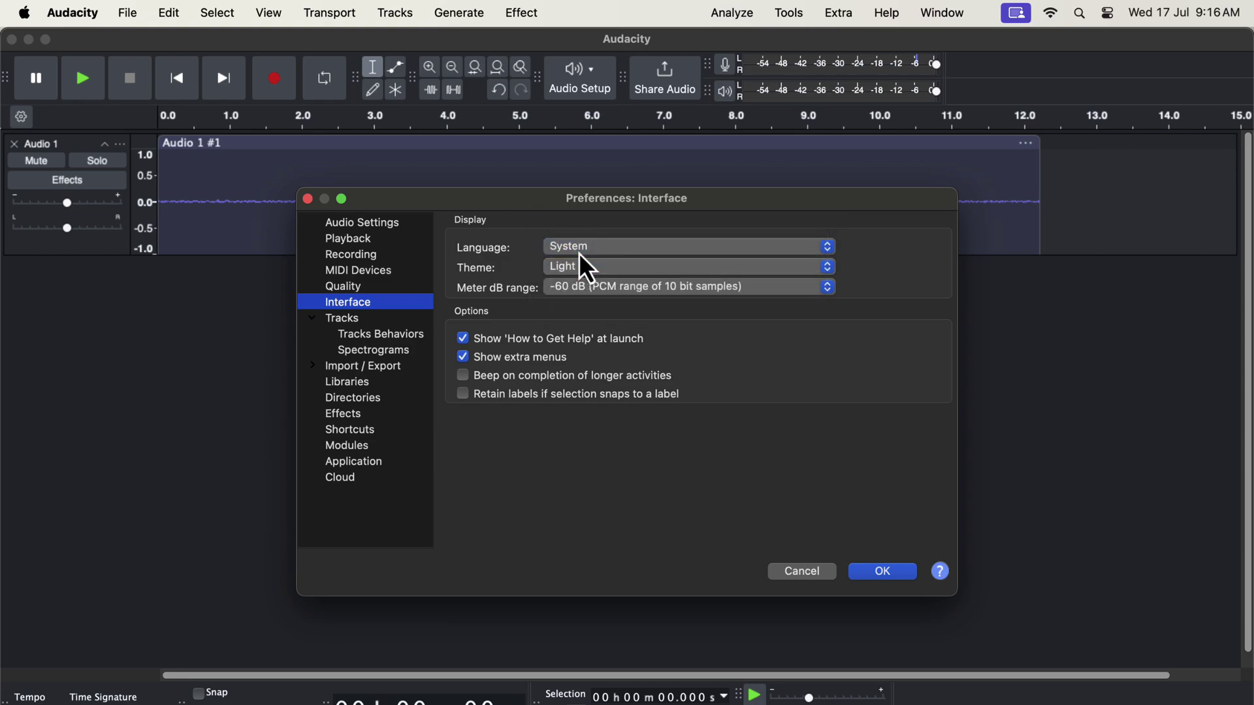
left_click(905, 573)
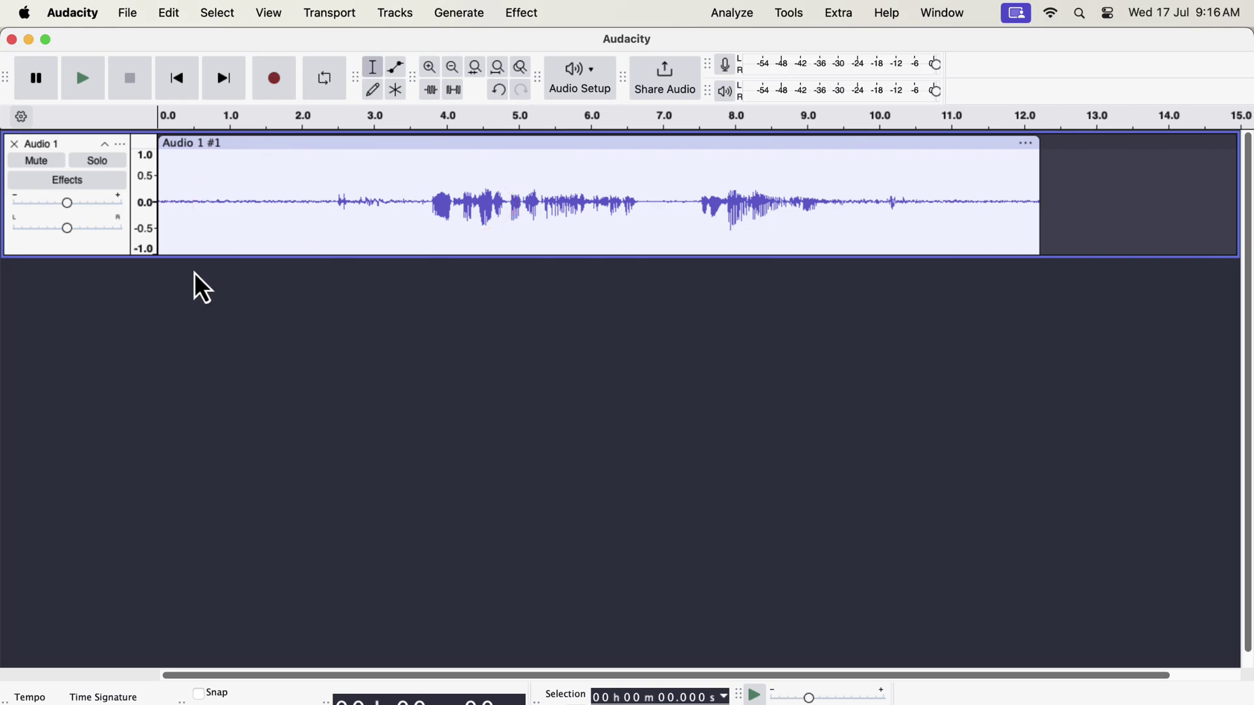
- Select the Audio 1 #1 clip, then select all project content with Cmd+A
left_click(199, 229)
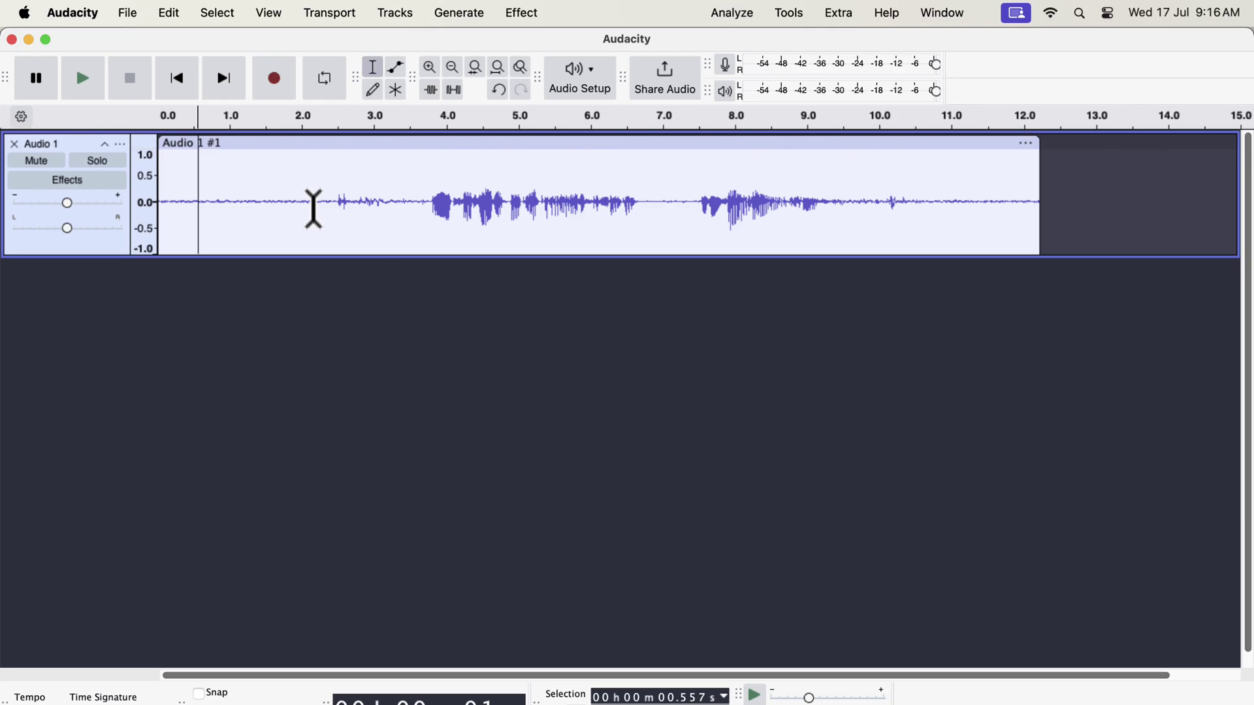
double_click(311, 209)
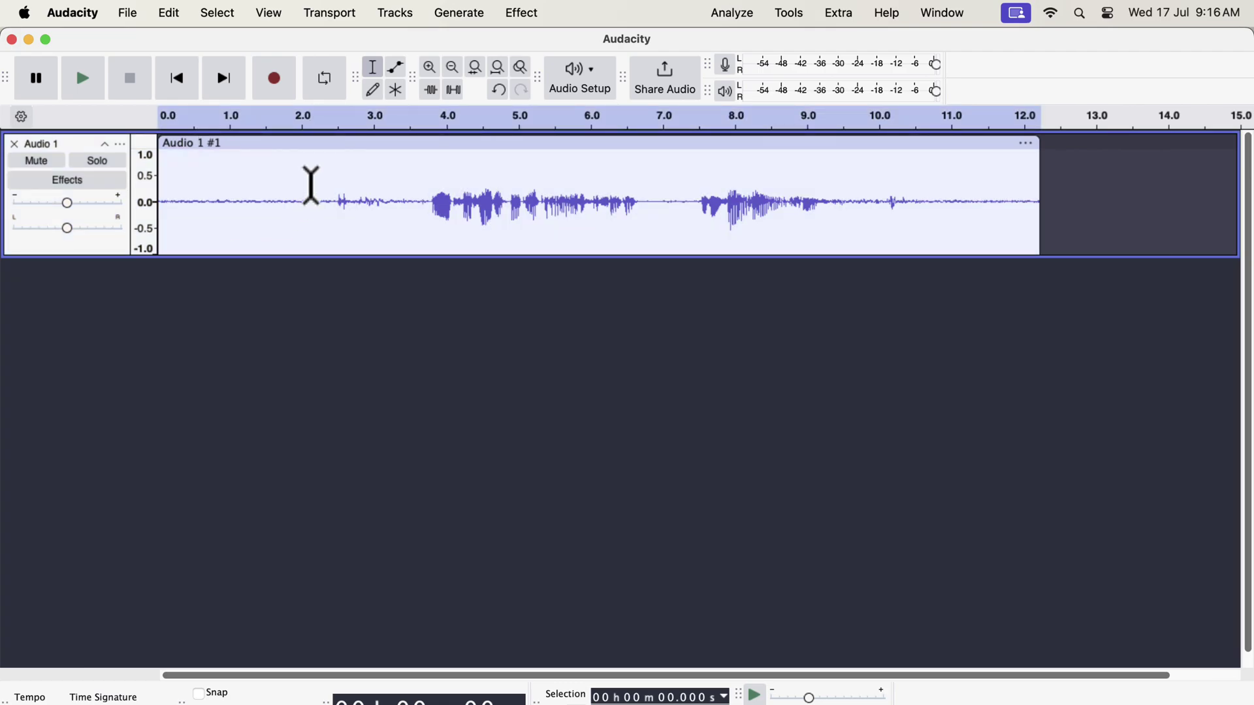
key("super+a")
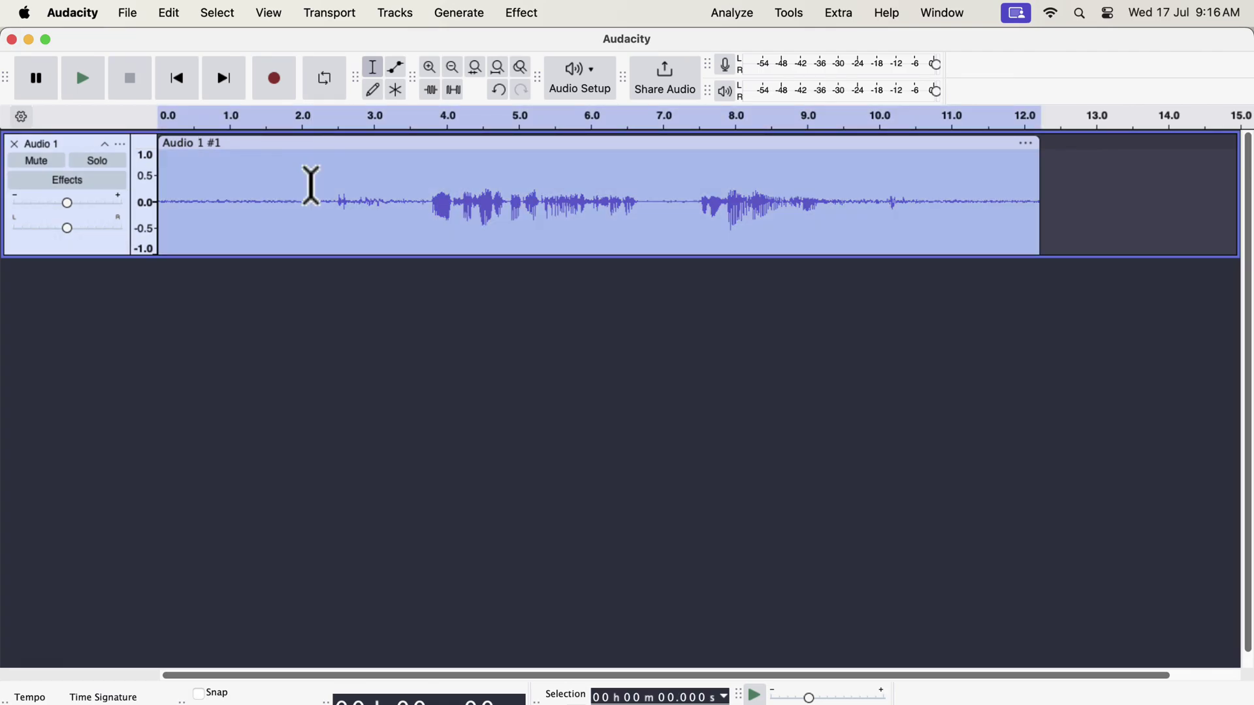
left_click(177, 284)
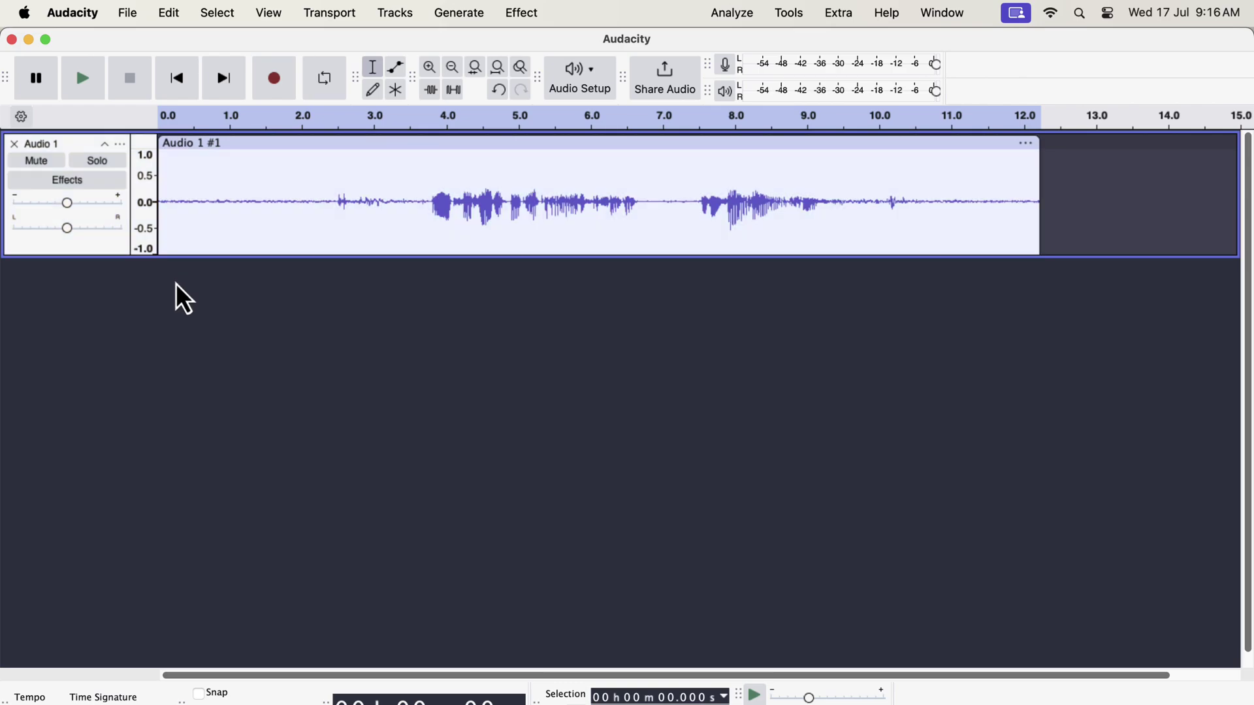
key("super+a")
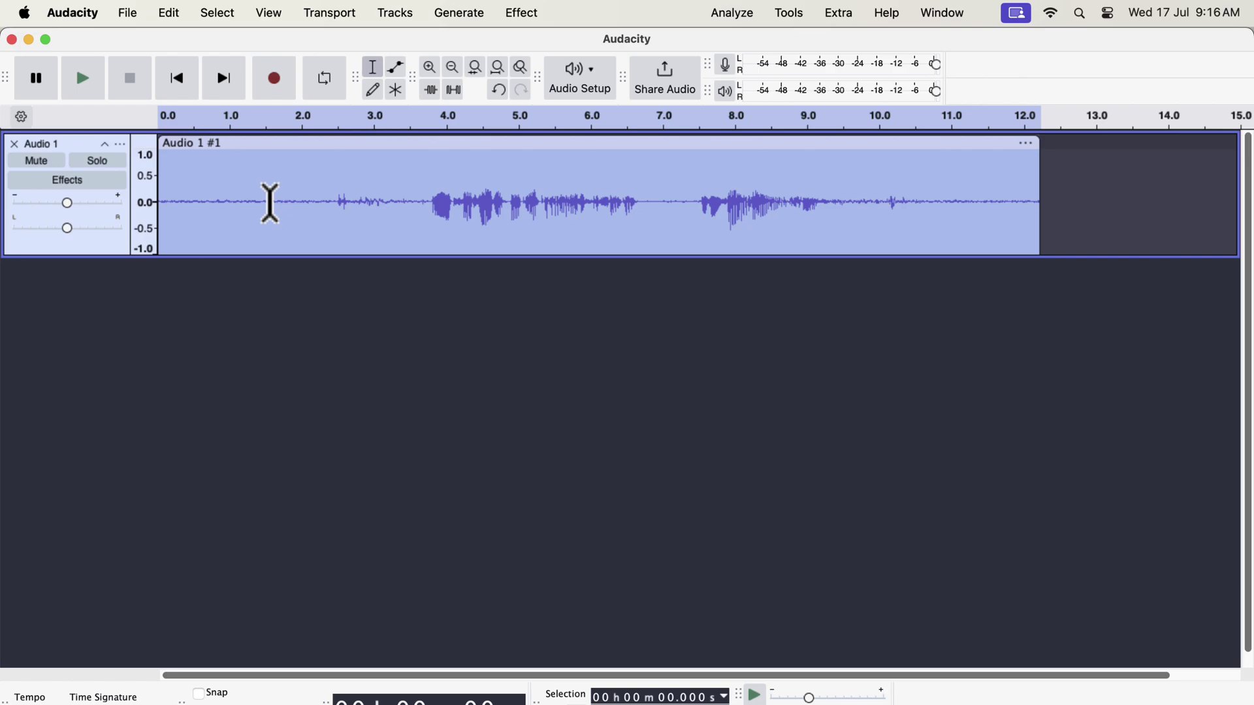
- Deselect and show the empty Realtime Effects panel for Audio 1
left_click(172, 301)
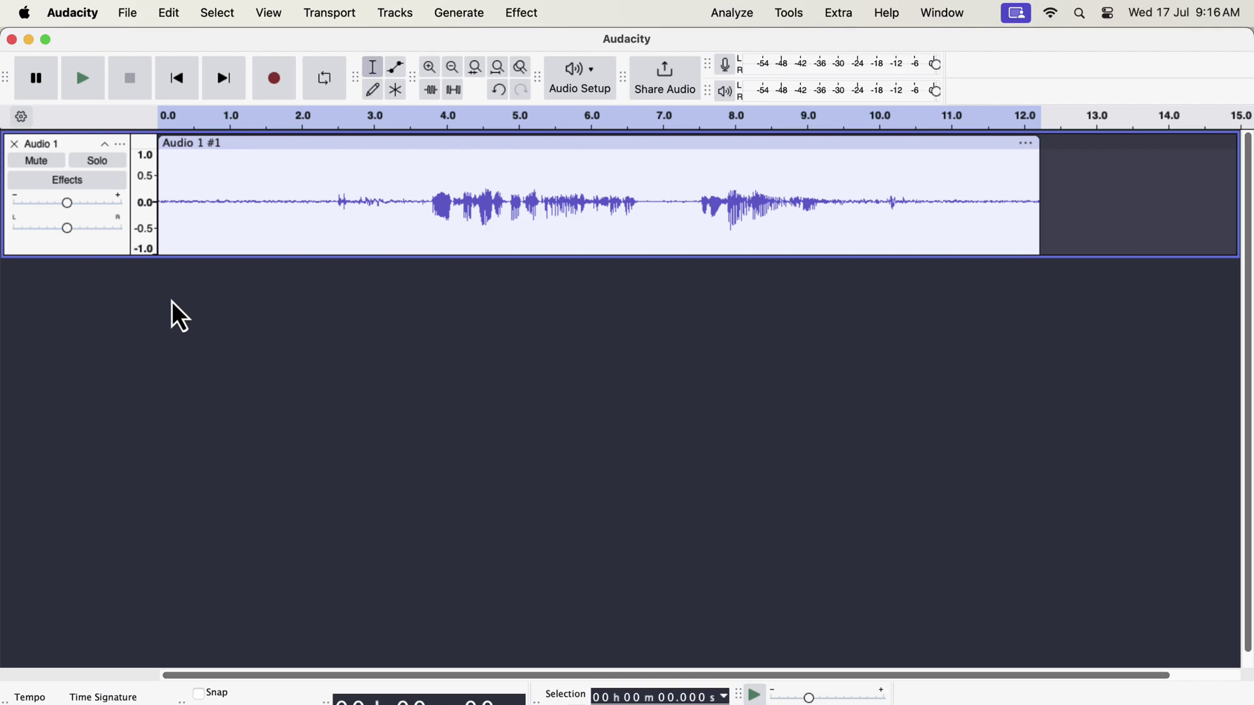
left_click(81, 183)
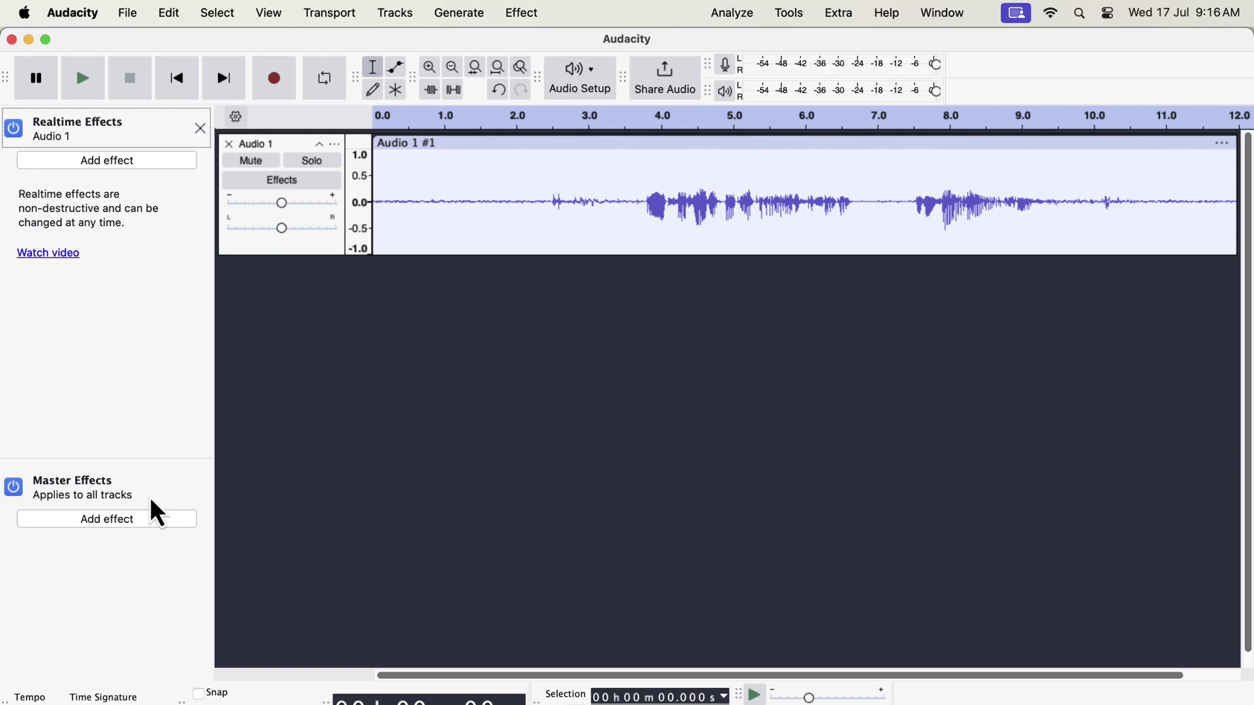
- Add a realtime Compressor to Audio 1 and view its settings (-10 dB threshold, 10.0 ratio)
left_click(130, 163)
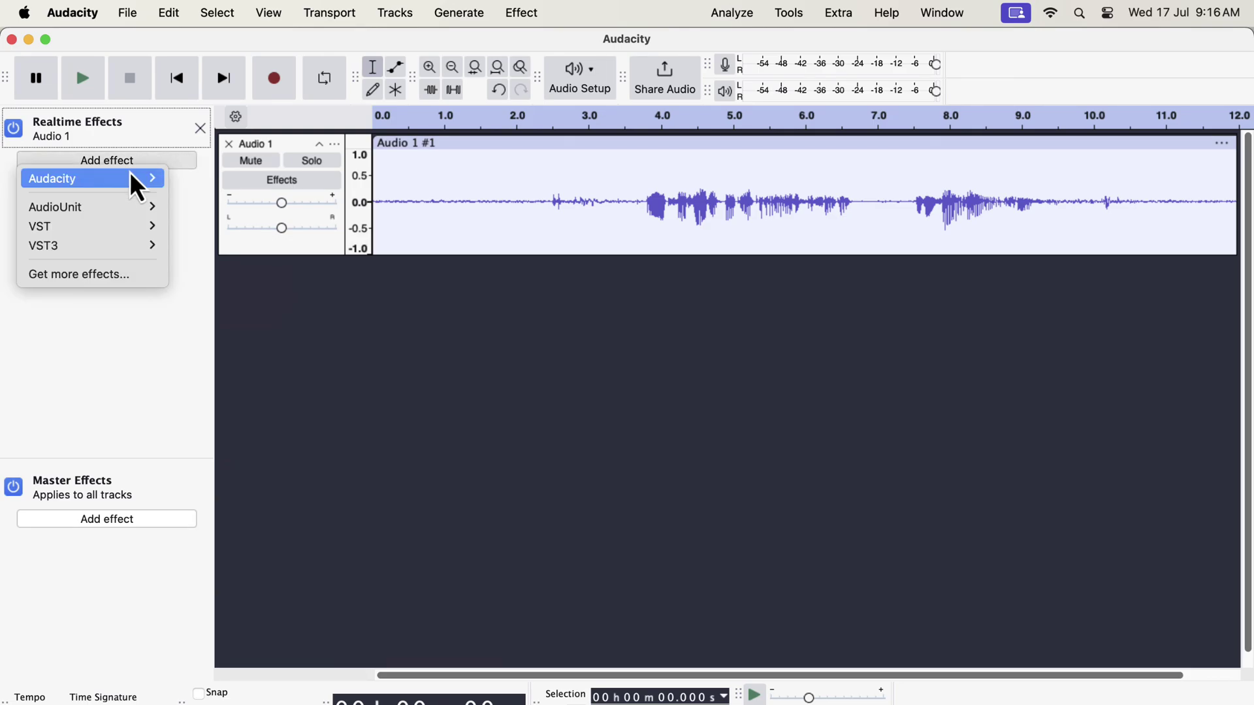
mouse_move(134, 177)
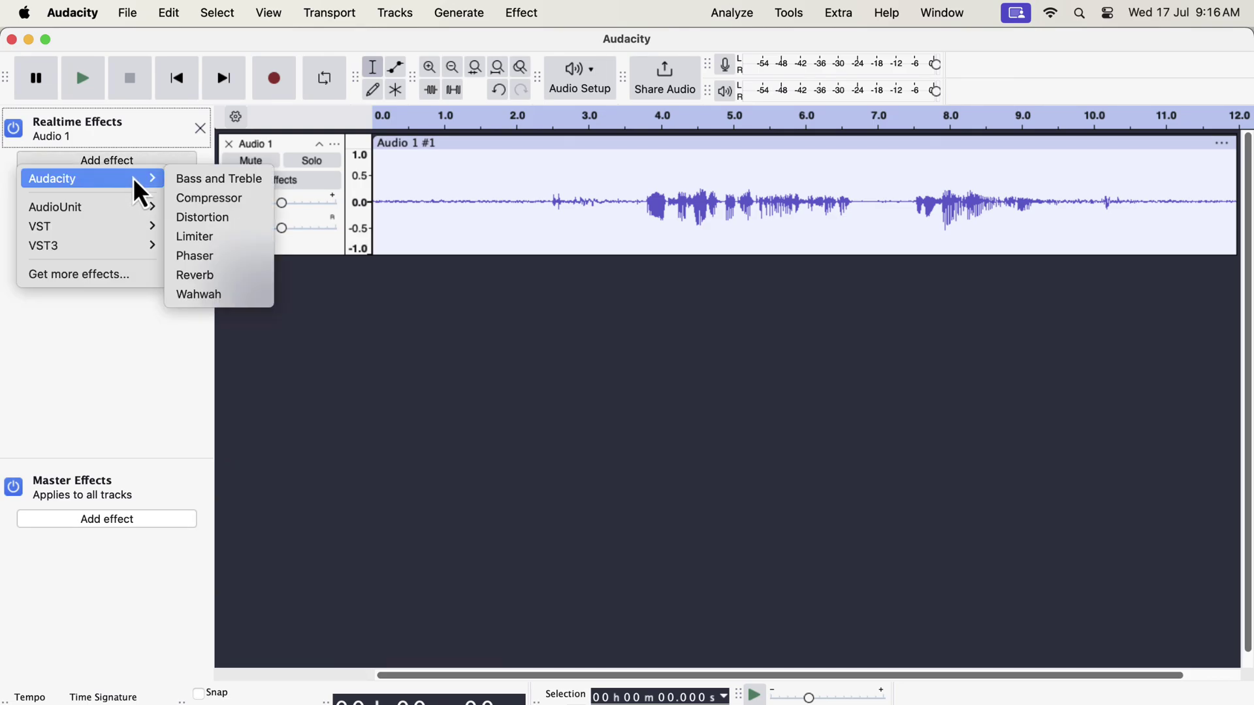
left_click(221, 199)
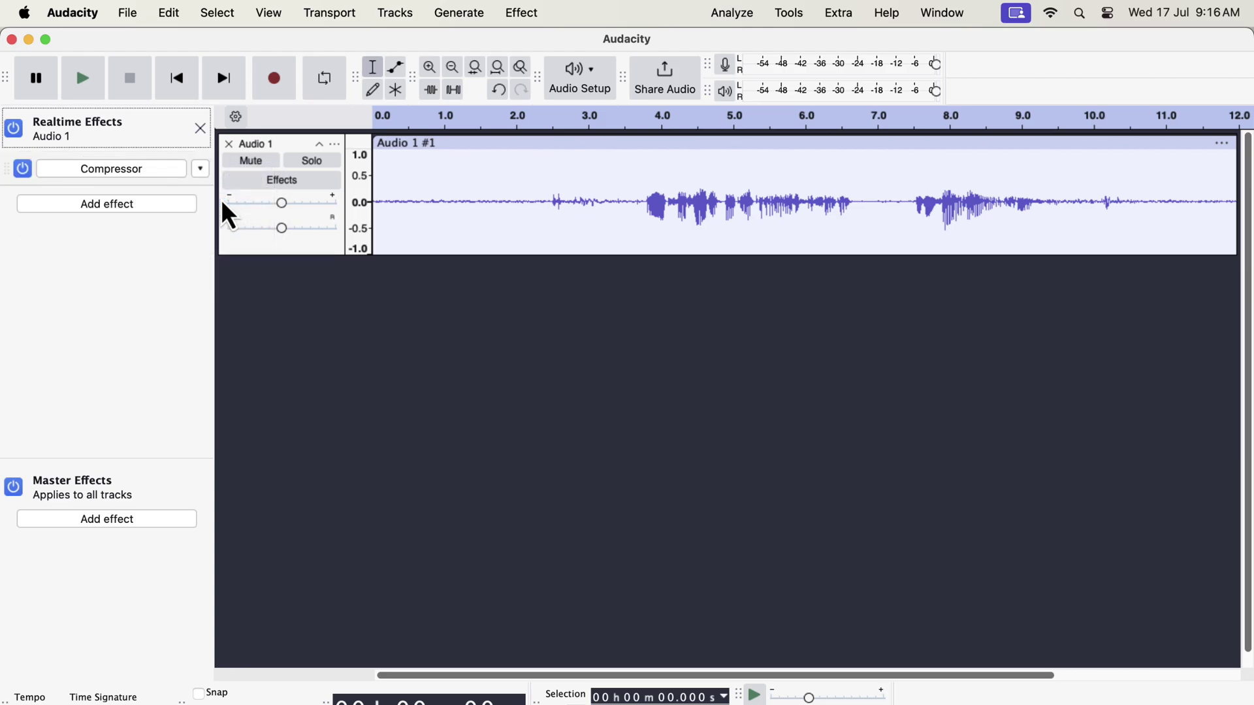
left_click(141, 173)
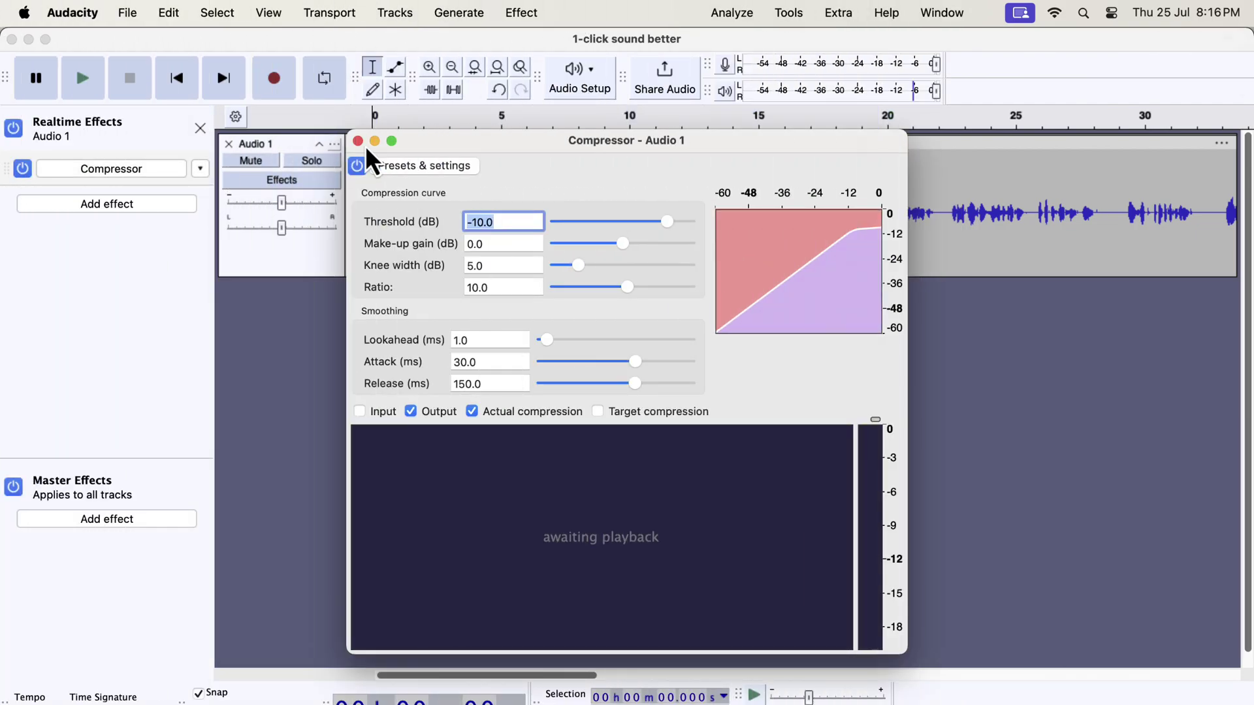
- Play Audio 1 from near the clip start through the -10.0 dB Compressor, then stop
left_click_drag(461, 139, 436, 242)
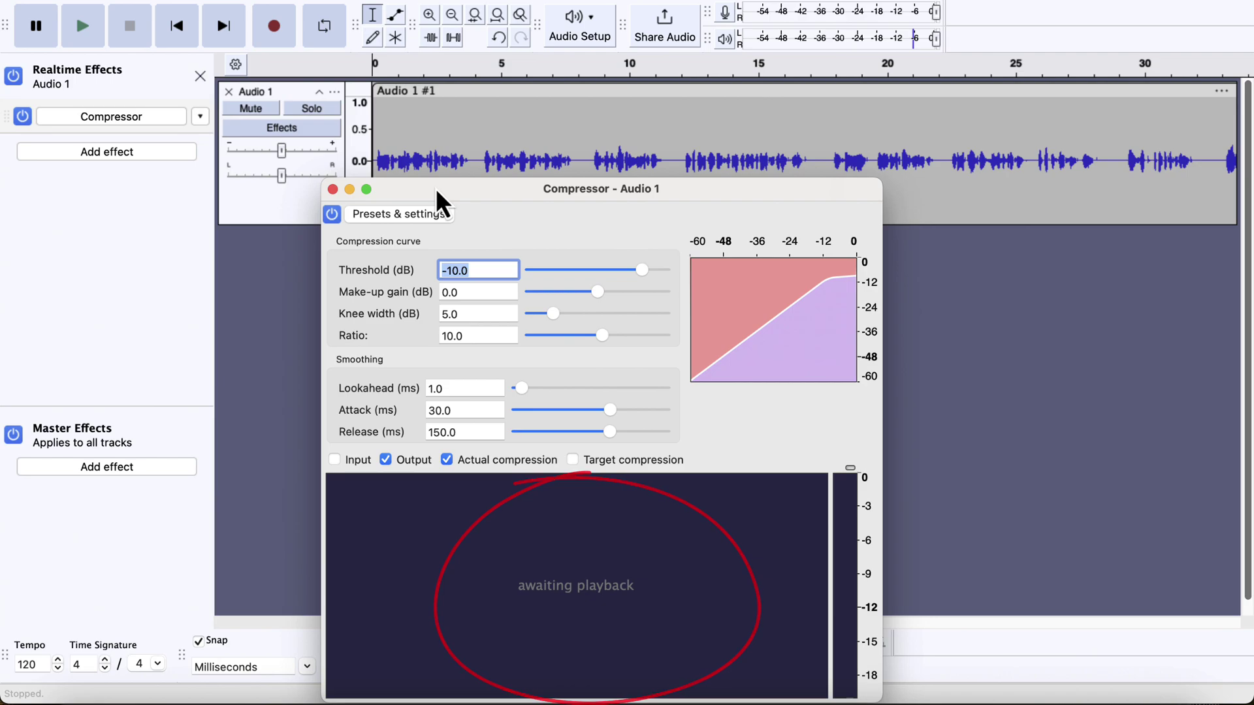
left_click(426, 142)
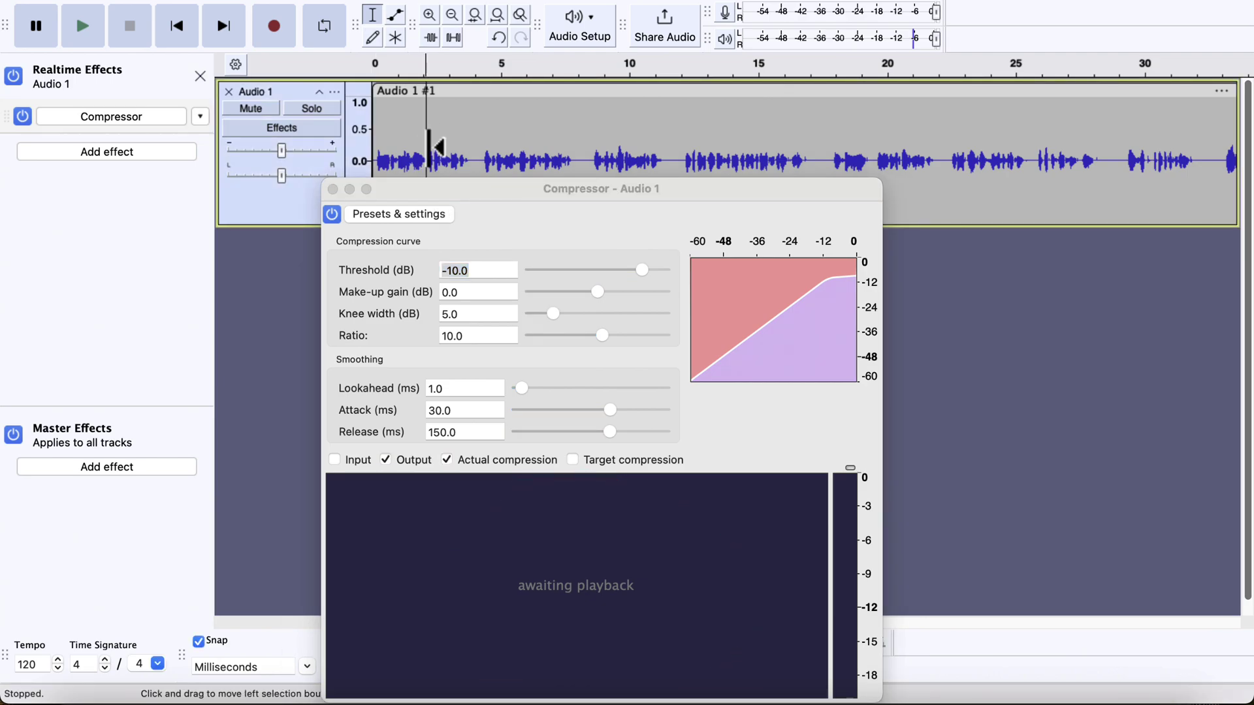
left_click_drag(437, 147, 373, 155)
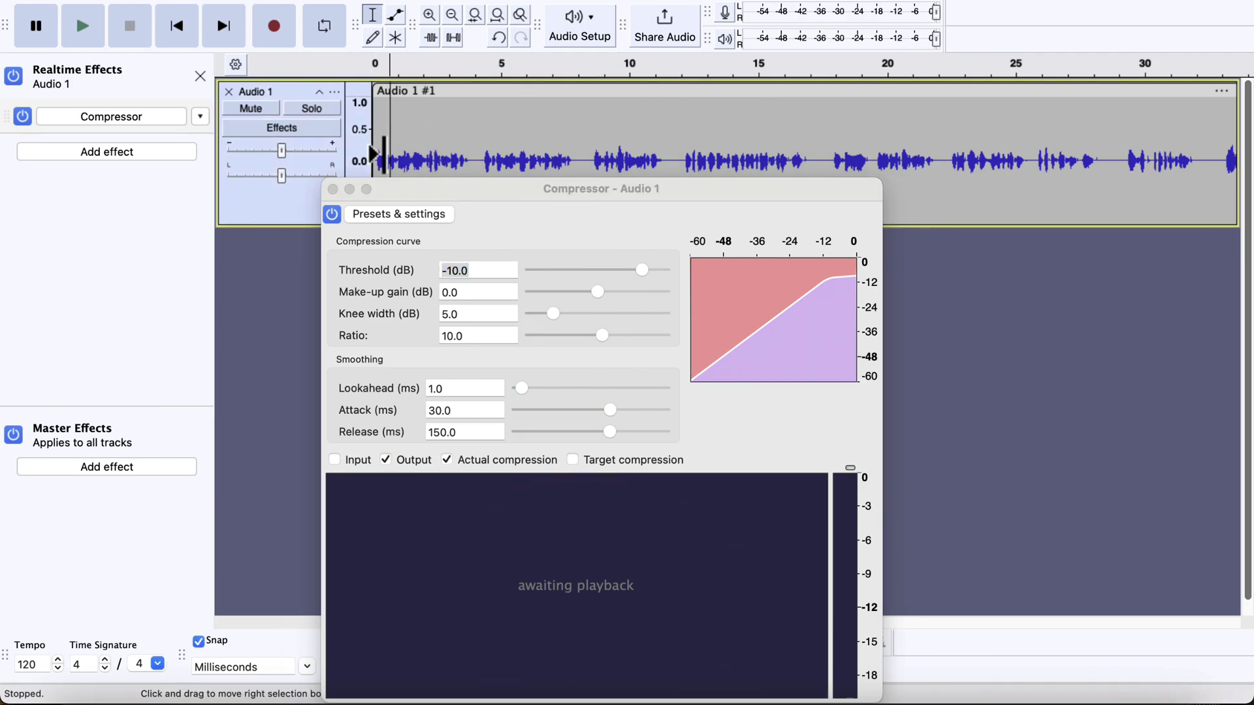
key("space")
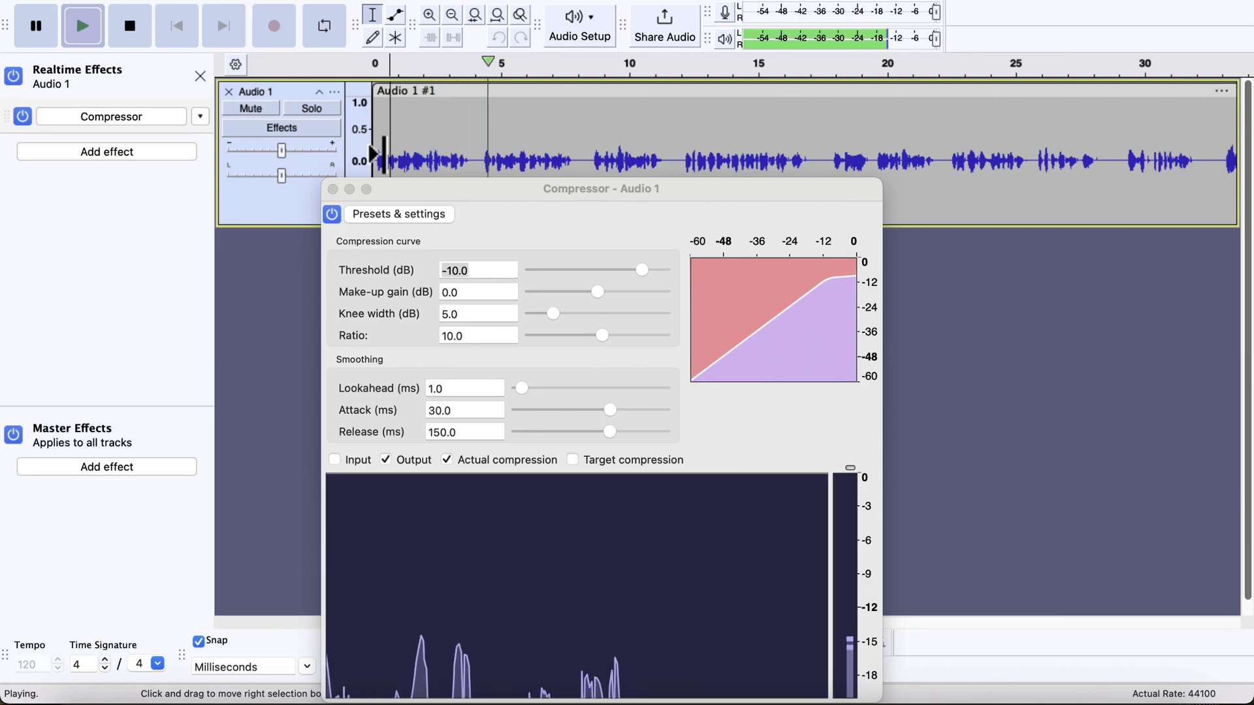
left_click(451, 191)
left_click_drag(450, 191, 281, 8)
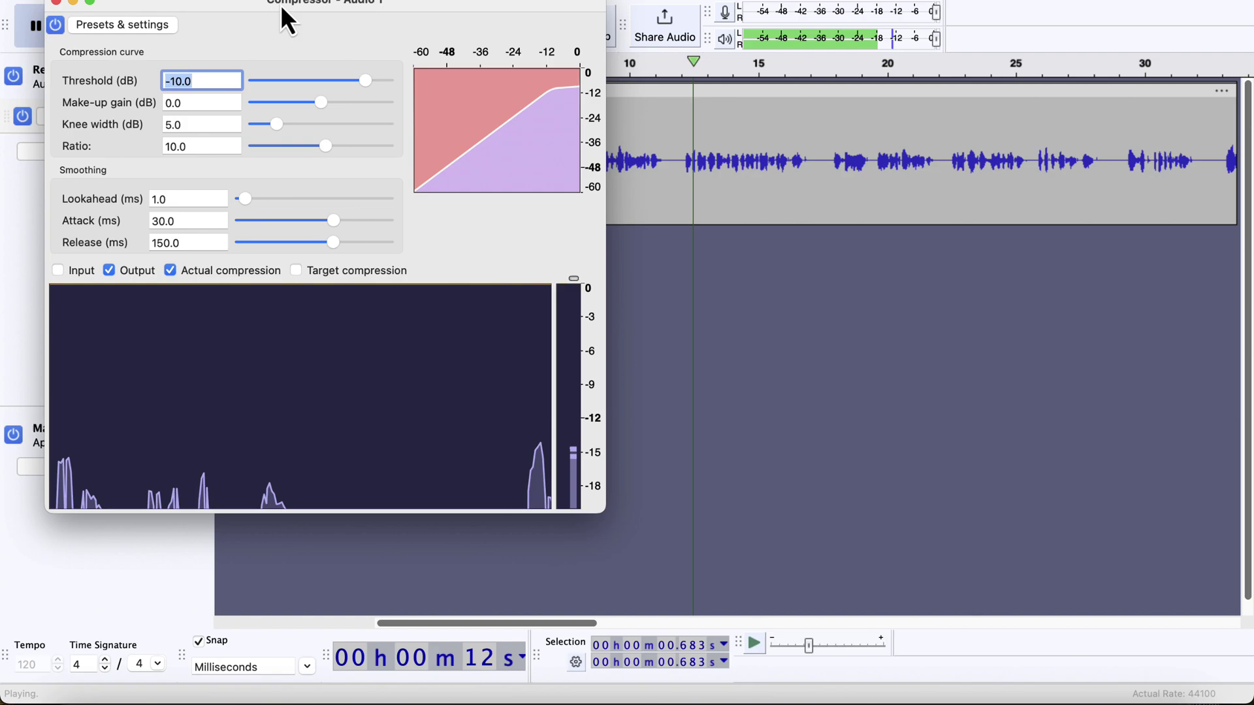
key("space")
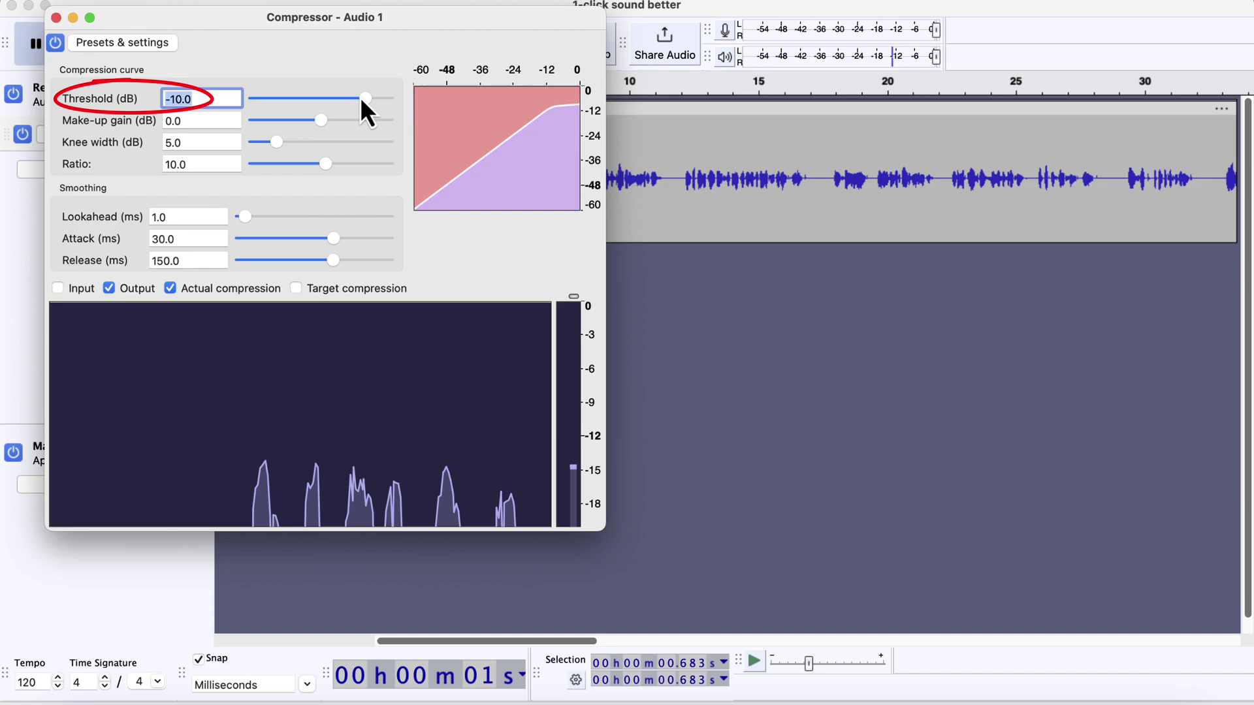
- Lower the Compressor threshold to about -18.9 dB and audition it from 9.4 s
left_click_drag(364, 99, 345, 101)
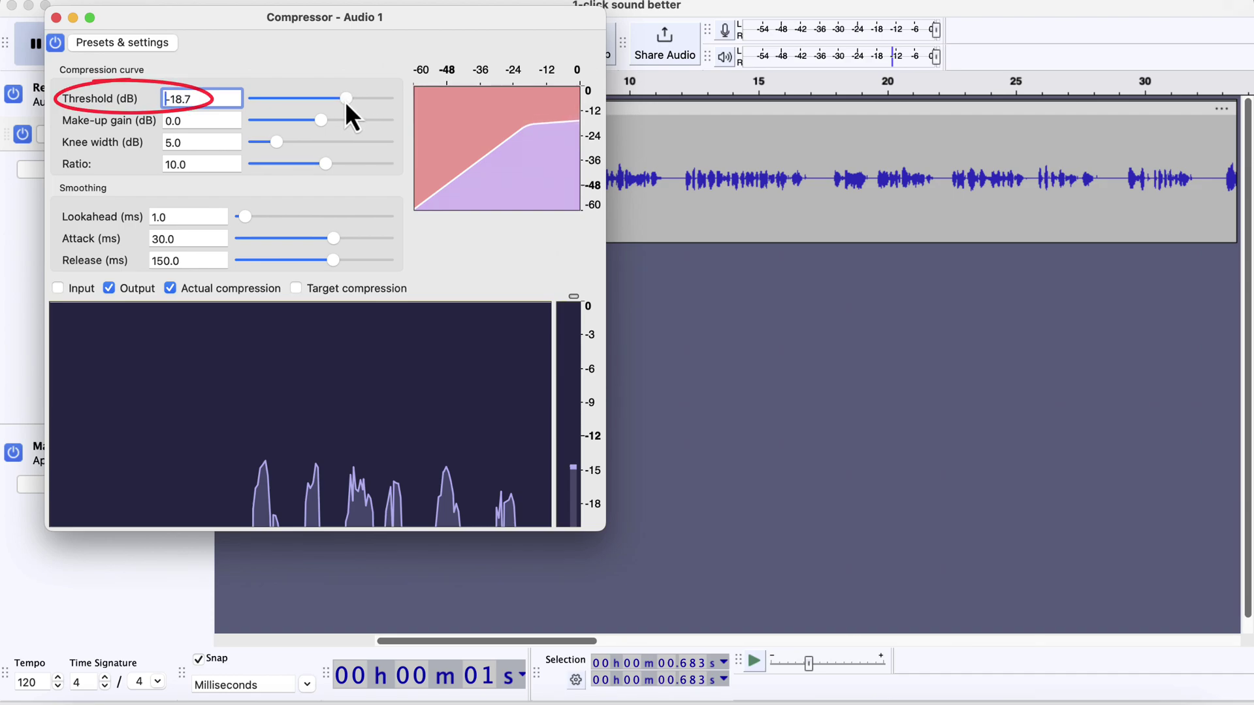
left_click(607, 168)
key("space")
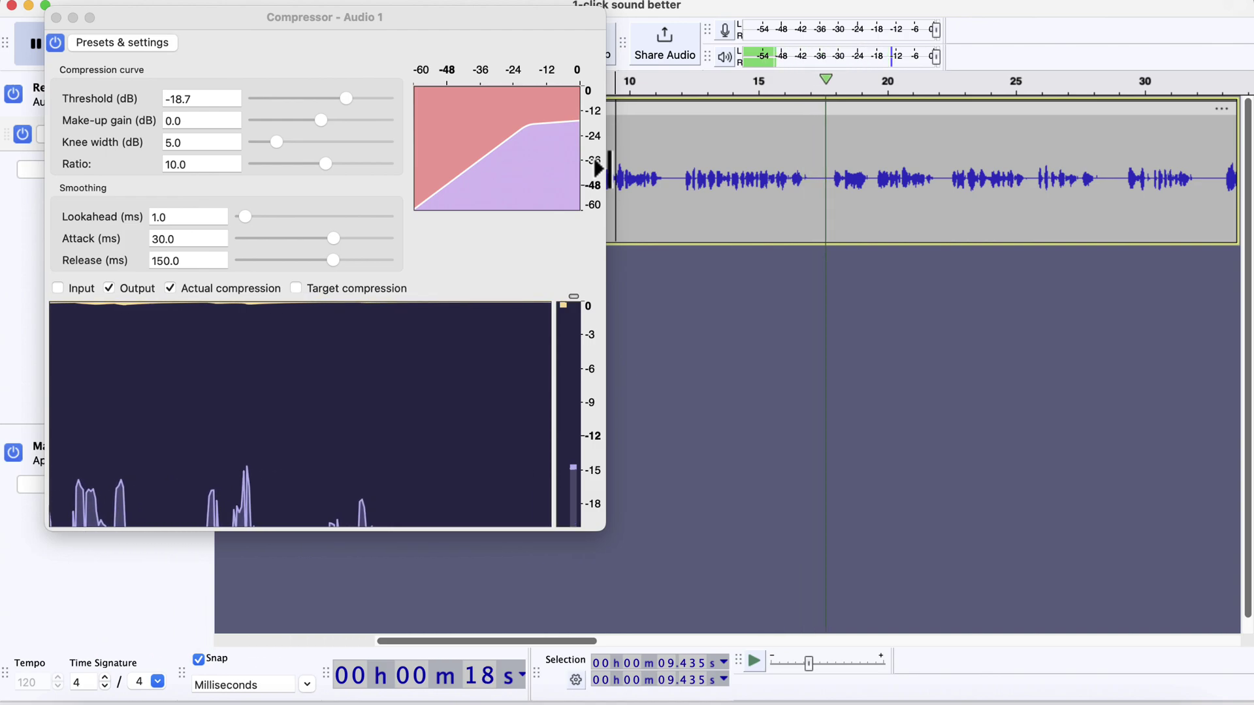
key("space")
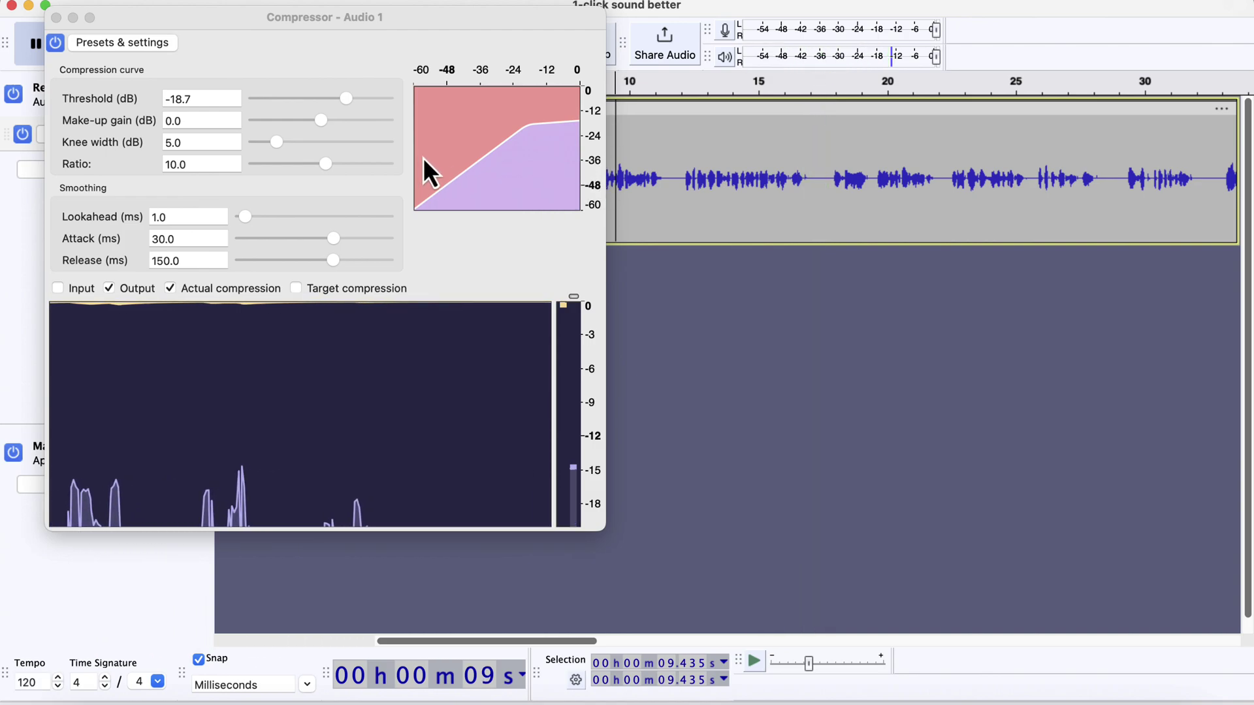
key("space")
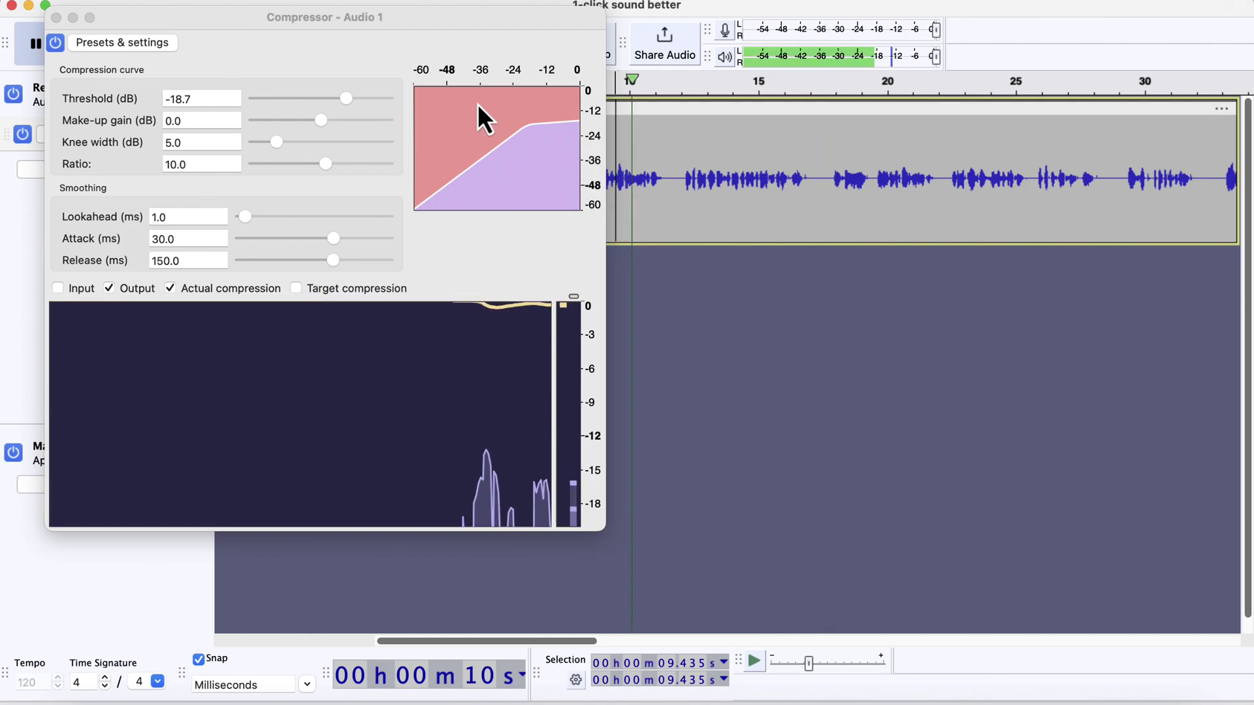
- Lower the threshold further to -26.1 dB while listening, then stop playback
left_click_drag(346, 99, 329, 106)
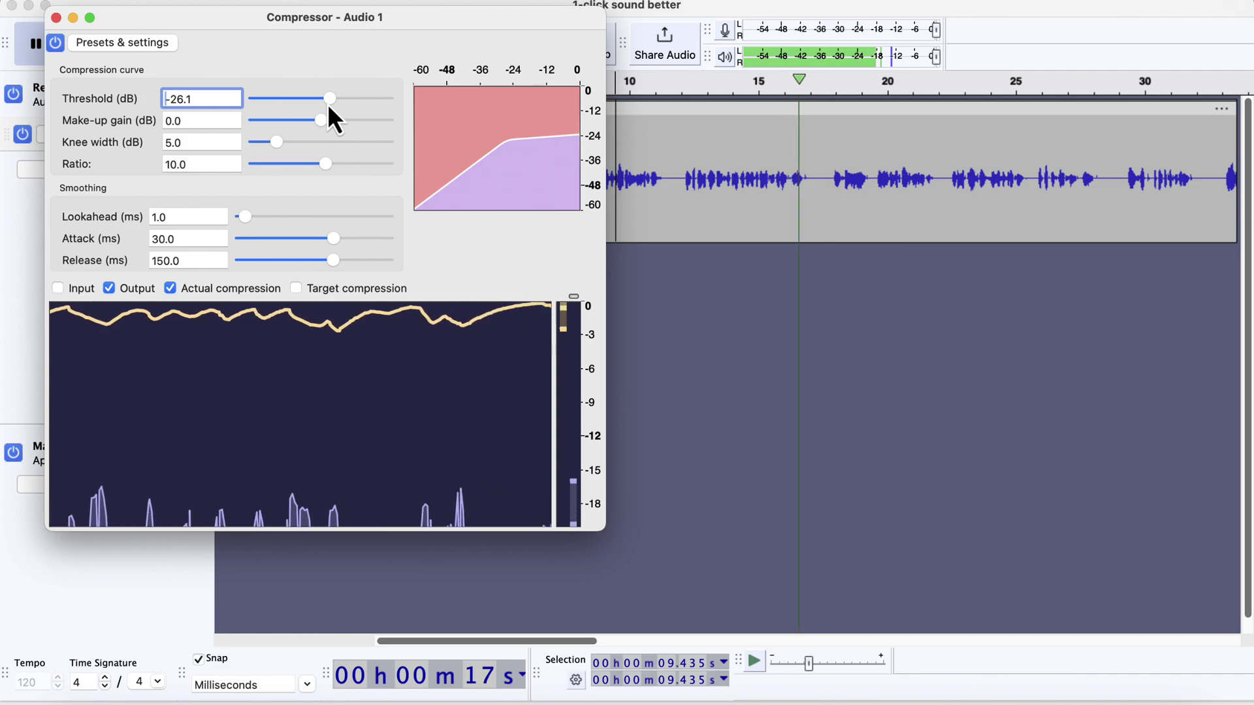
key("space")
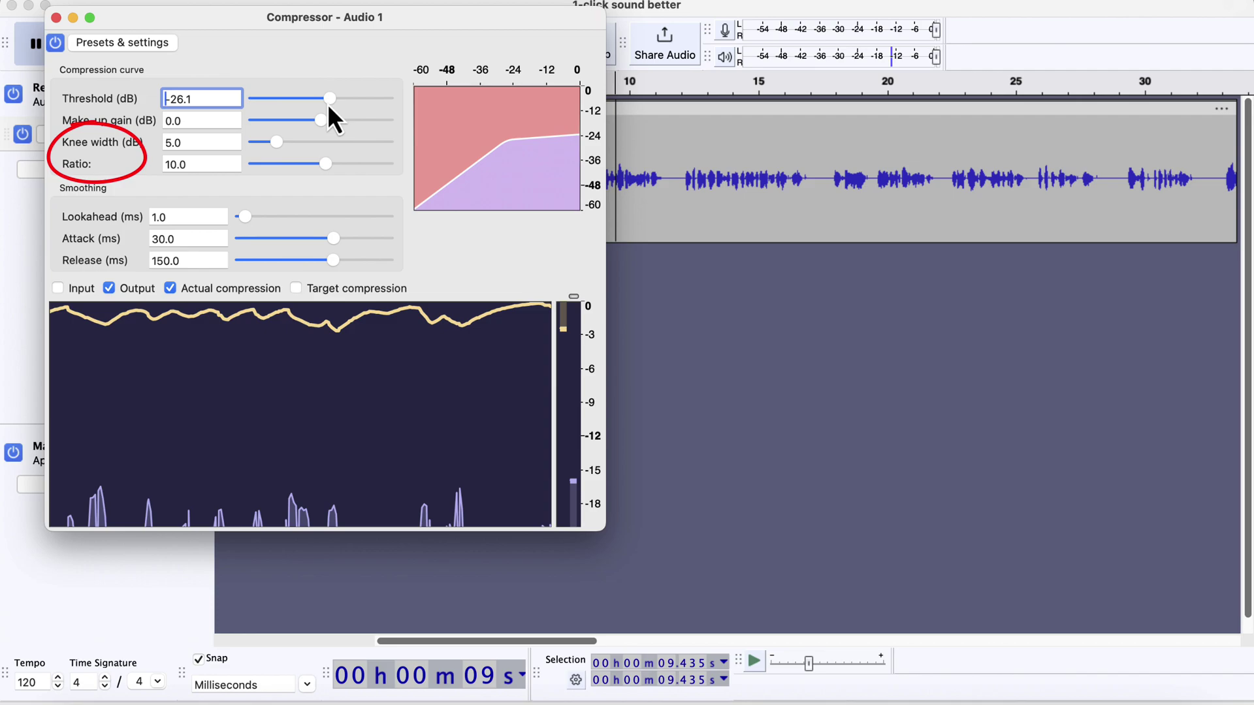
left_click_drag(301, 24, 596, 88)
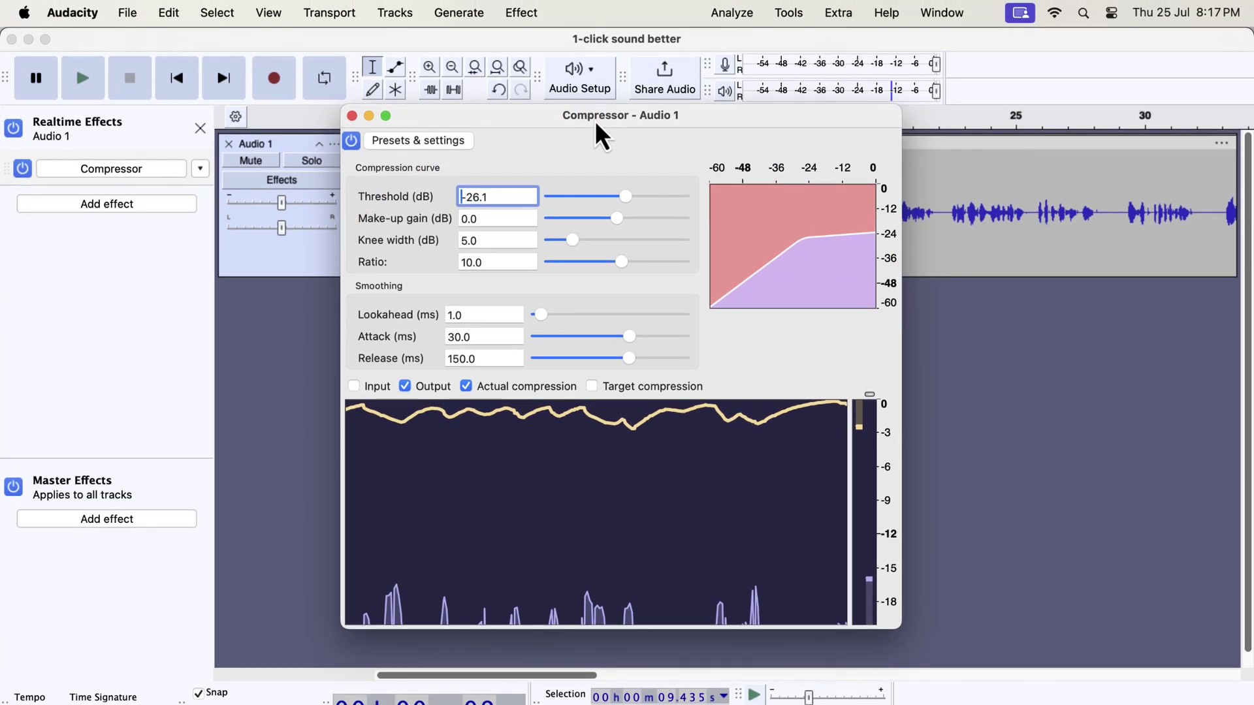
- Bake the realtime Compressor into Audio 1 with Tracks > Mix > Mix and Render
left_click(399, 19)
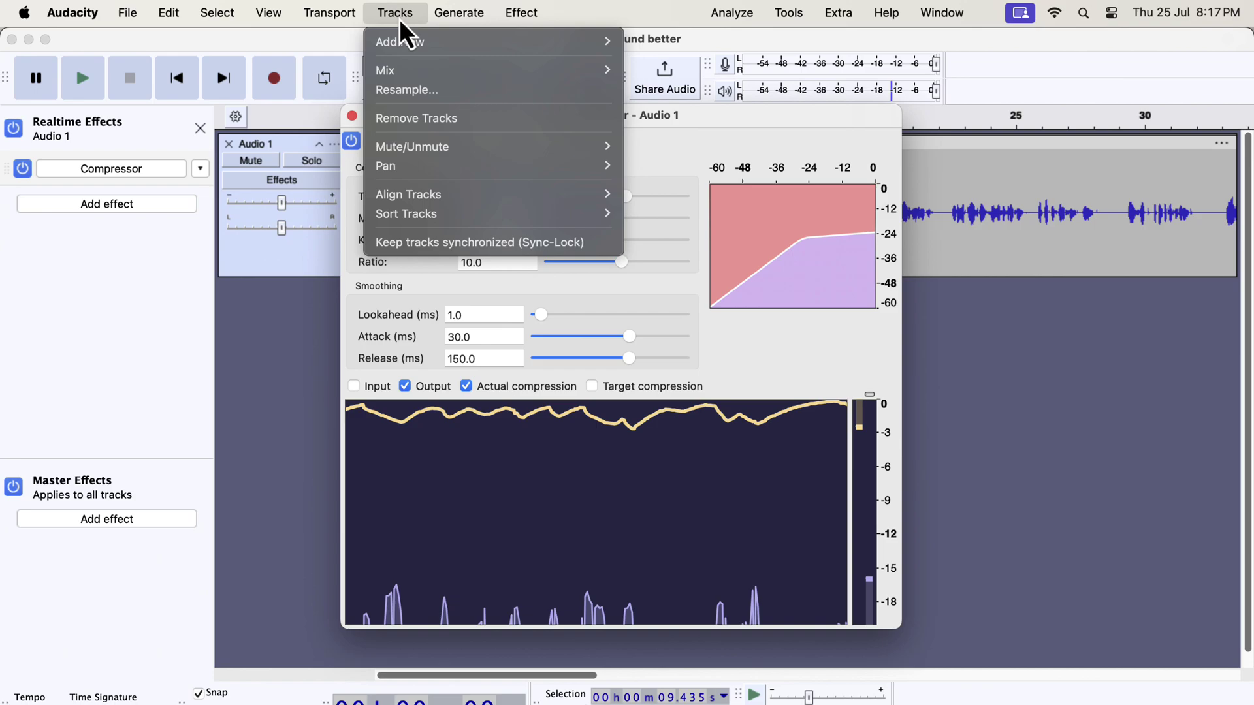
mouse_move(413, 75)
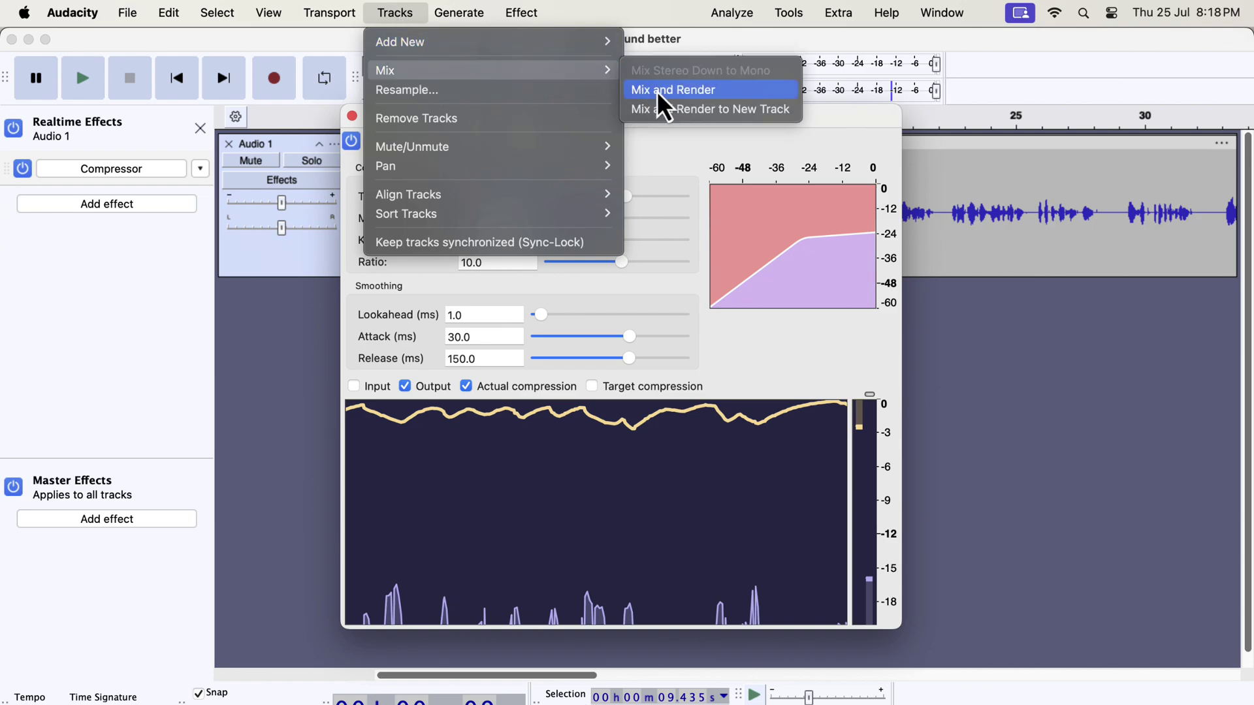
left_click(733, 93)
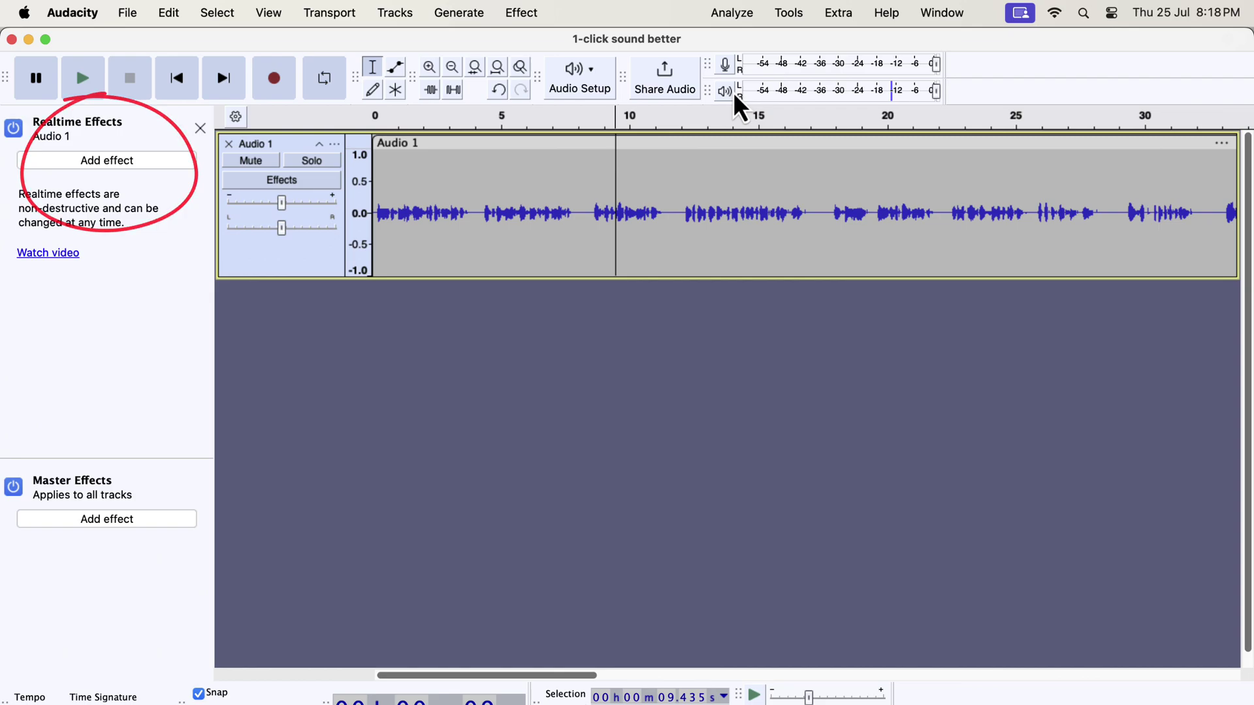
- Select the whole Audio 1 clip and bring up the Compressor at -23.7 dB threshold, 10.0 ratio
double_click(491, 243)
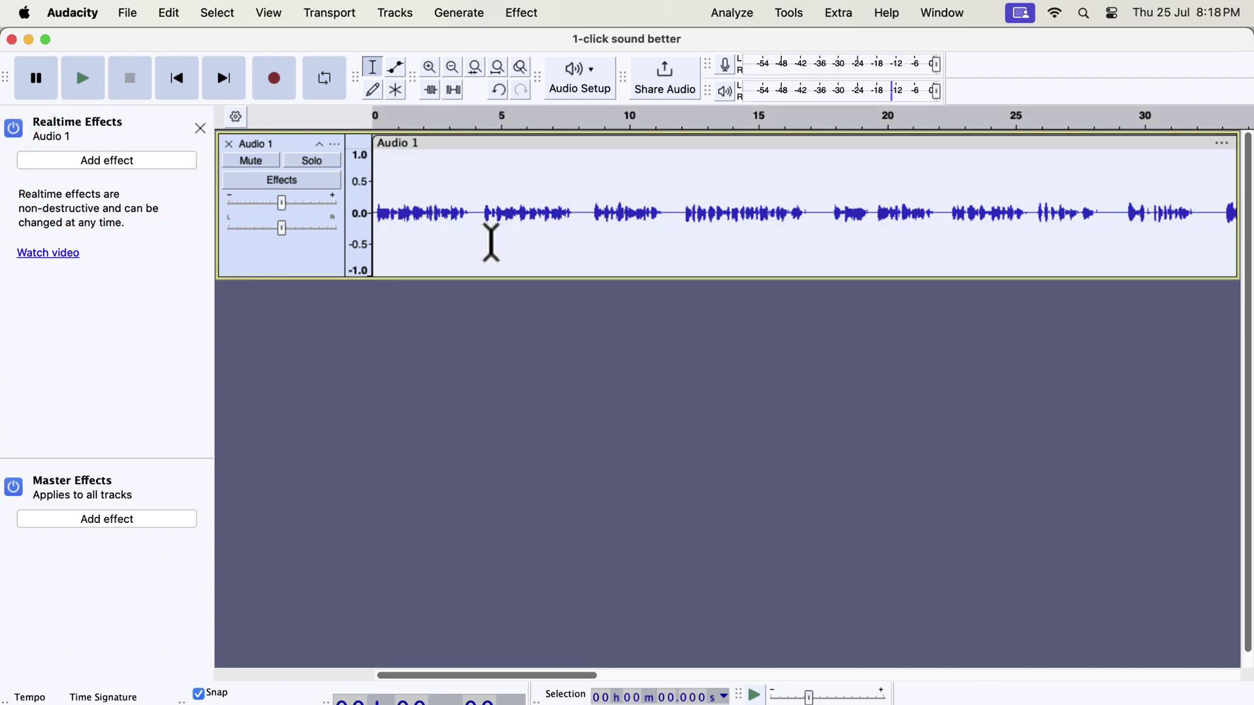
left_click(527, 13)
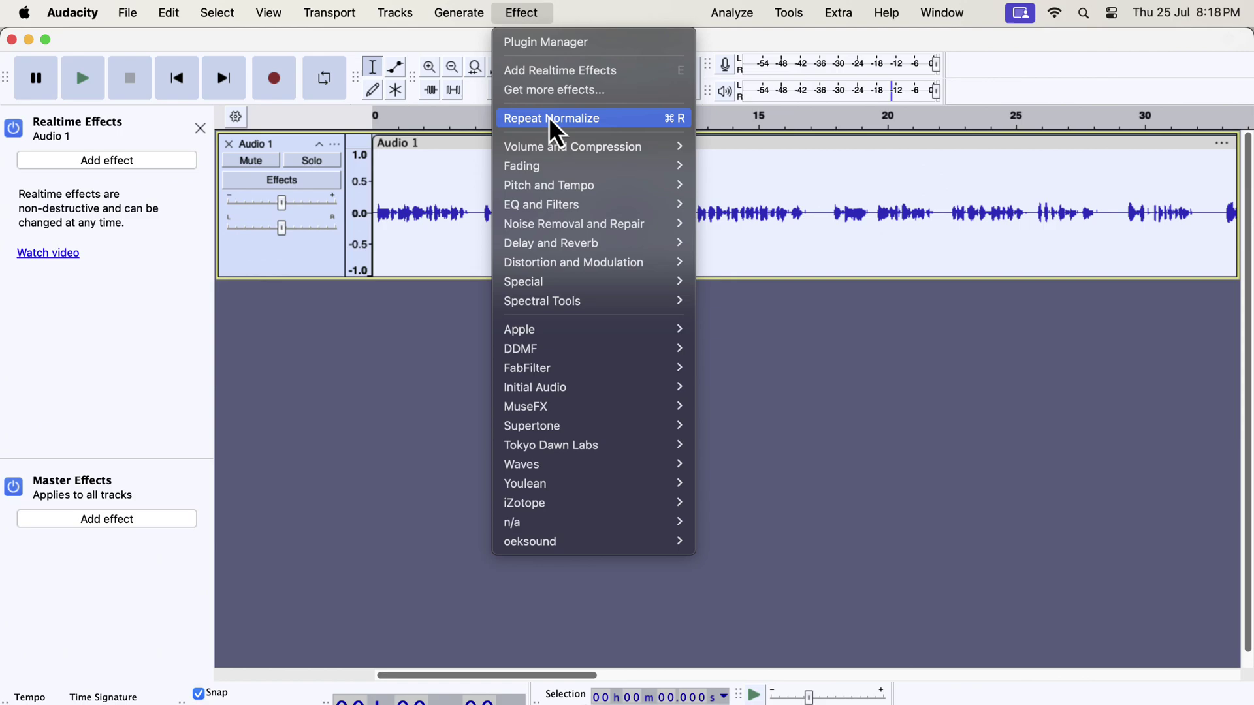
mouse_move(558, 146)
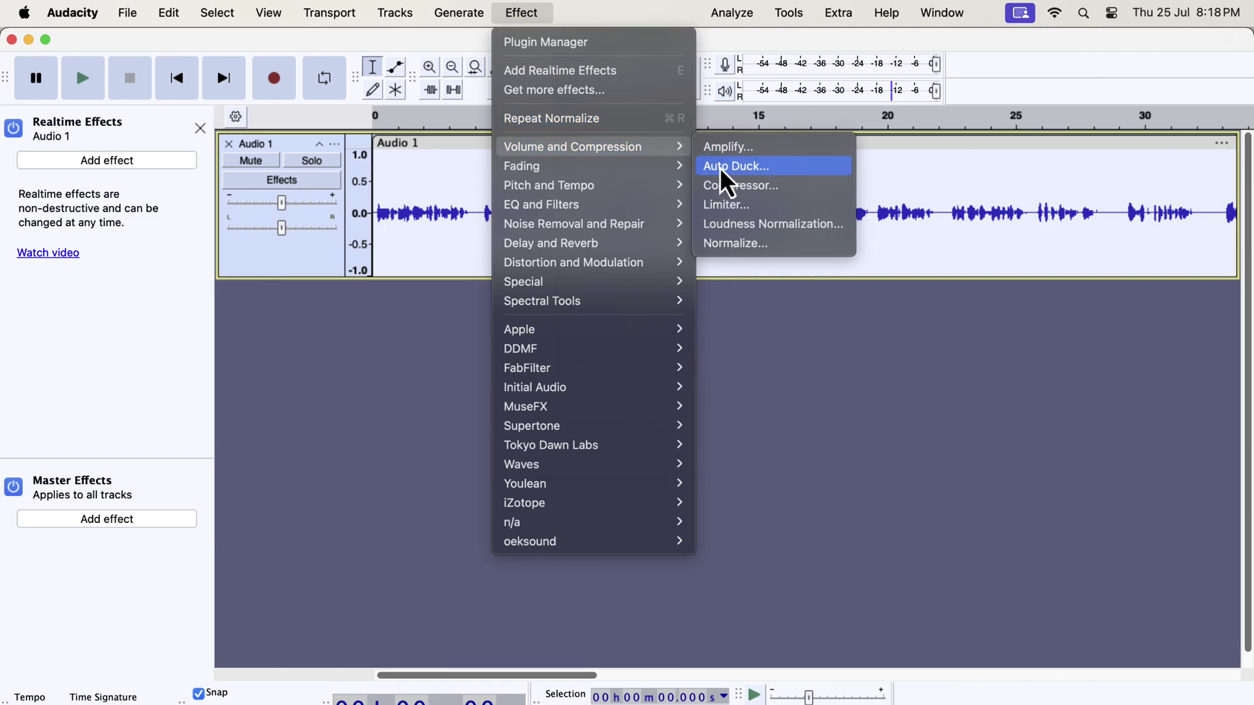
left_click(720, 187)
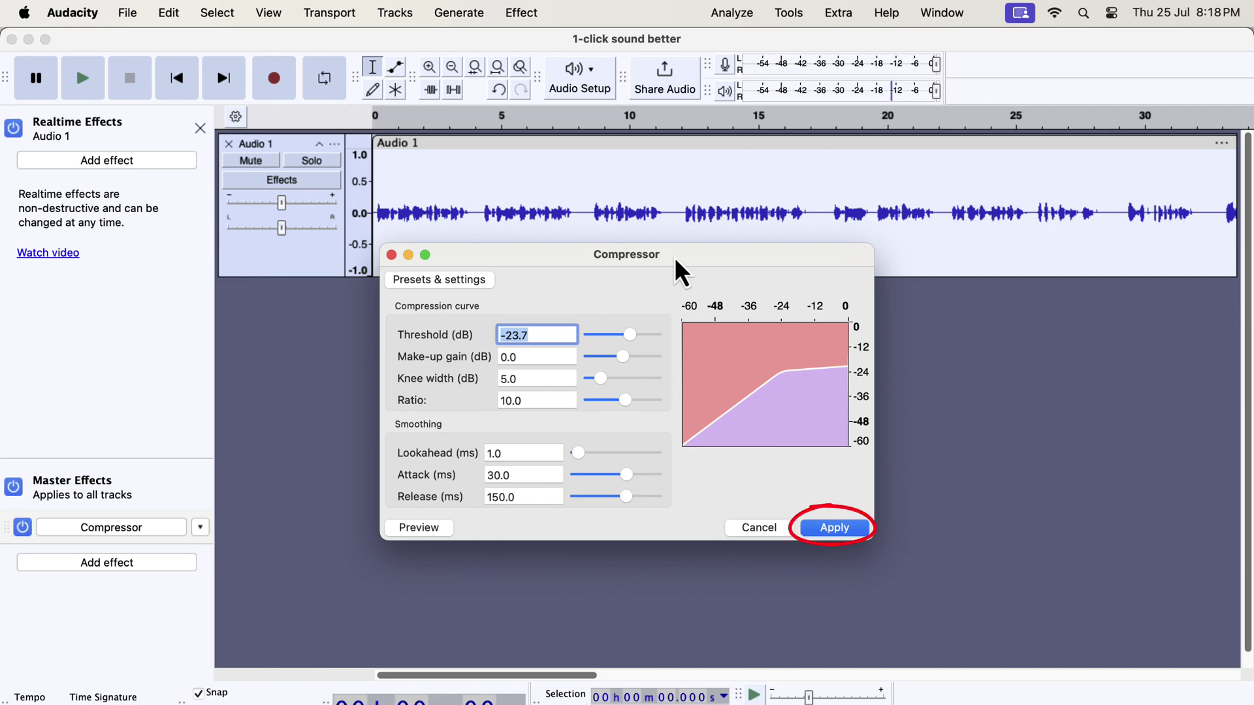
- Try the Modern factory preset, then load Podcast/Radio (threshold -15 dB, ratio 3, knee 24)
left_click(430, 280)
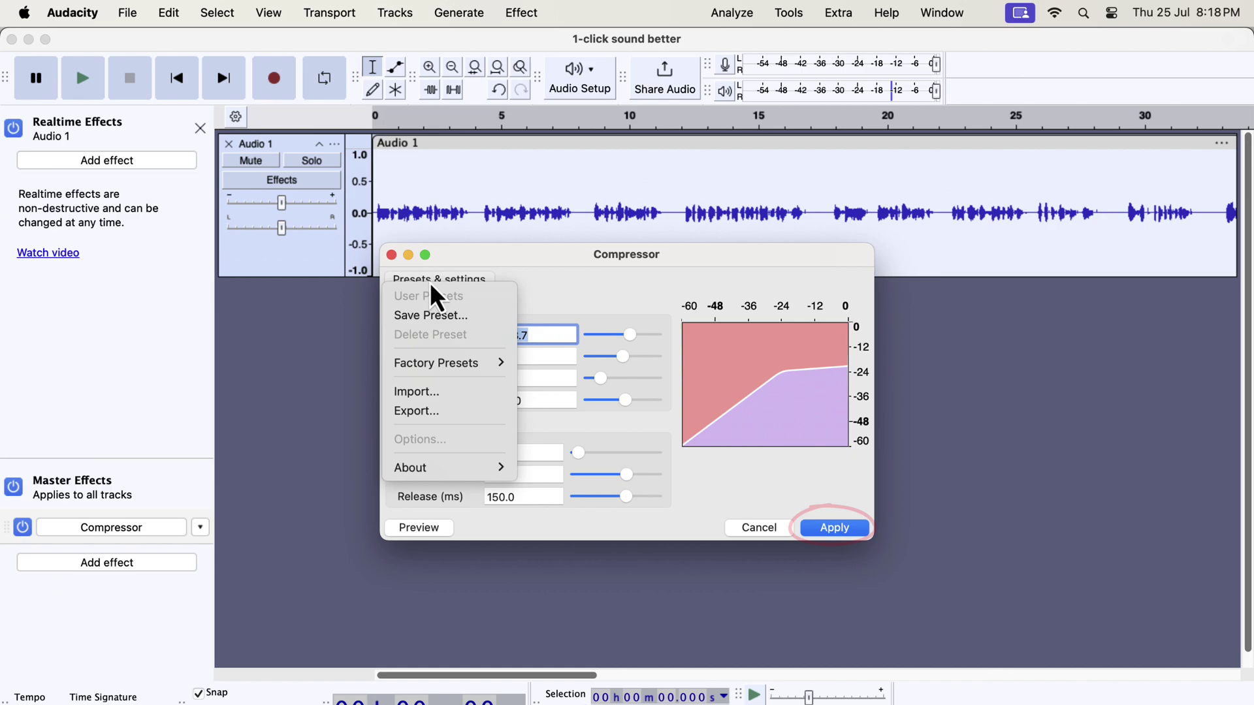
mouse_move(453, 366)
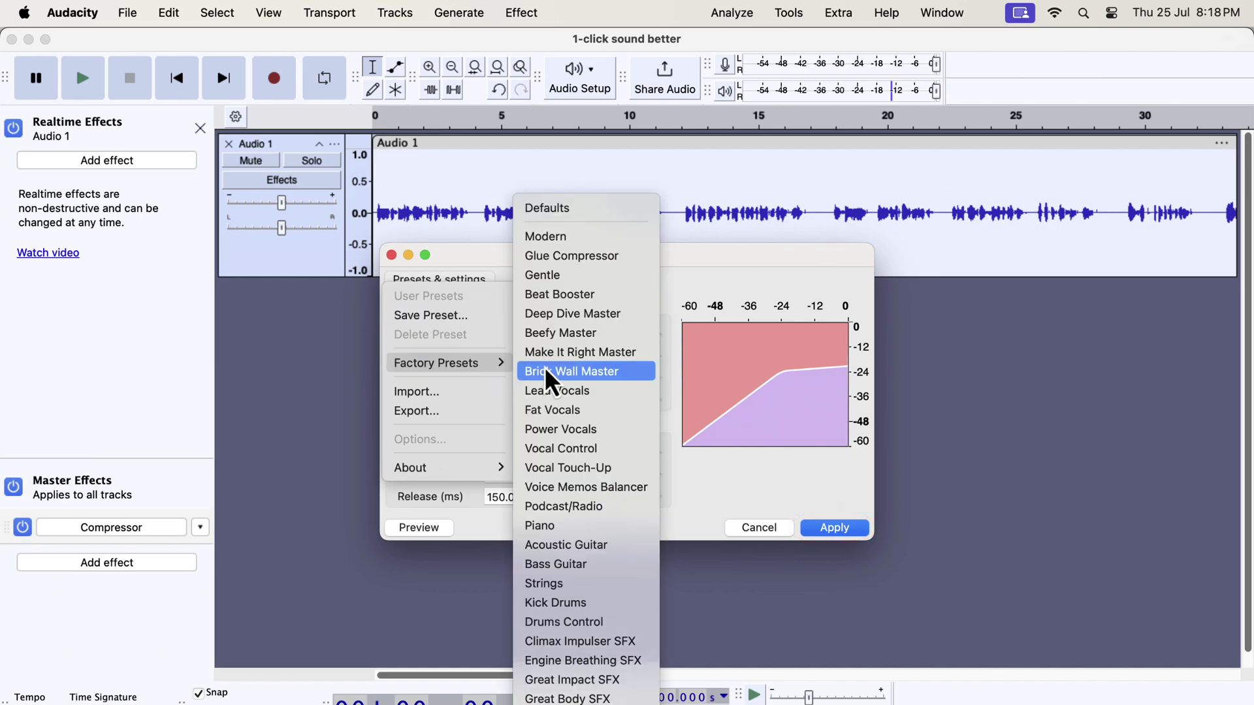
left_click(570, 240)
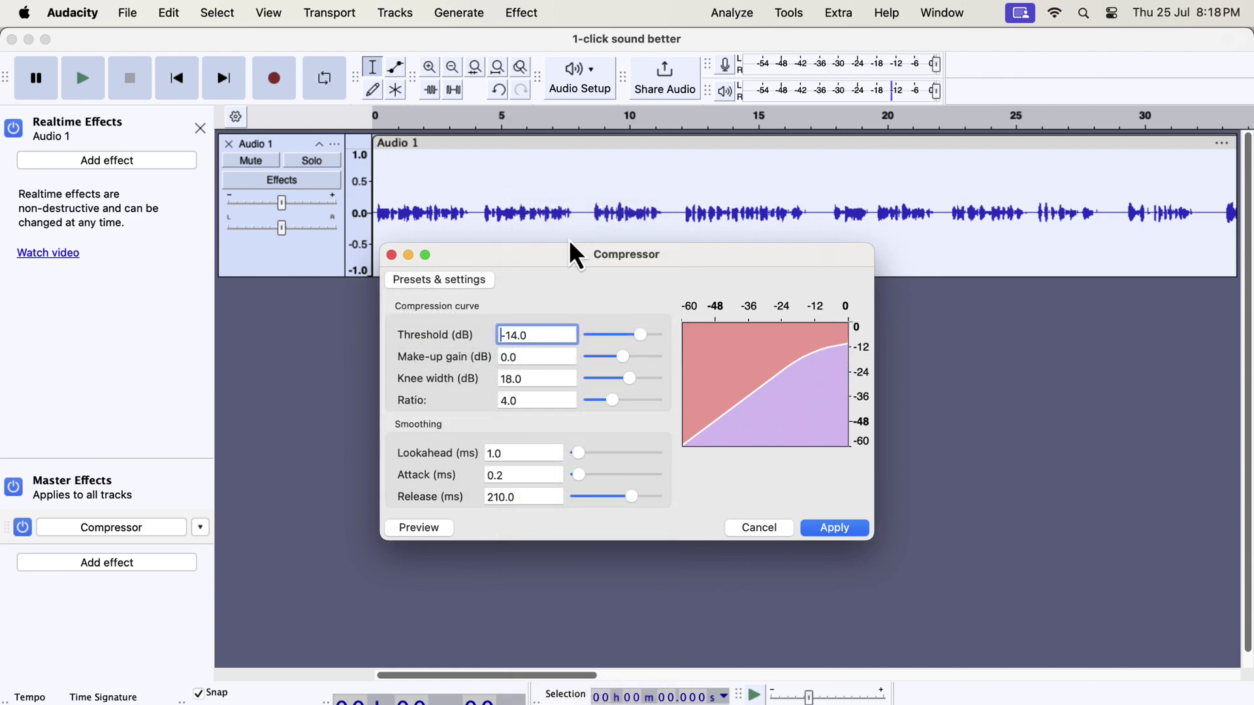
left_click(487, 283)
mouse_move(490, 365)
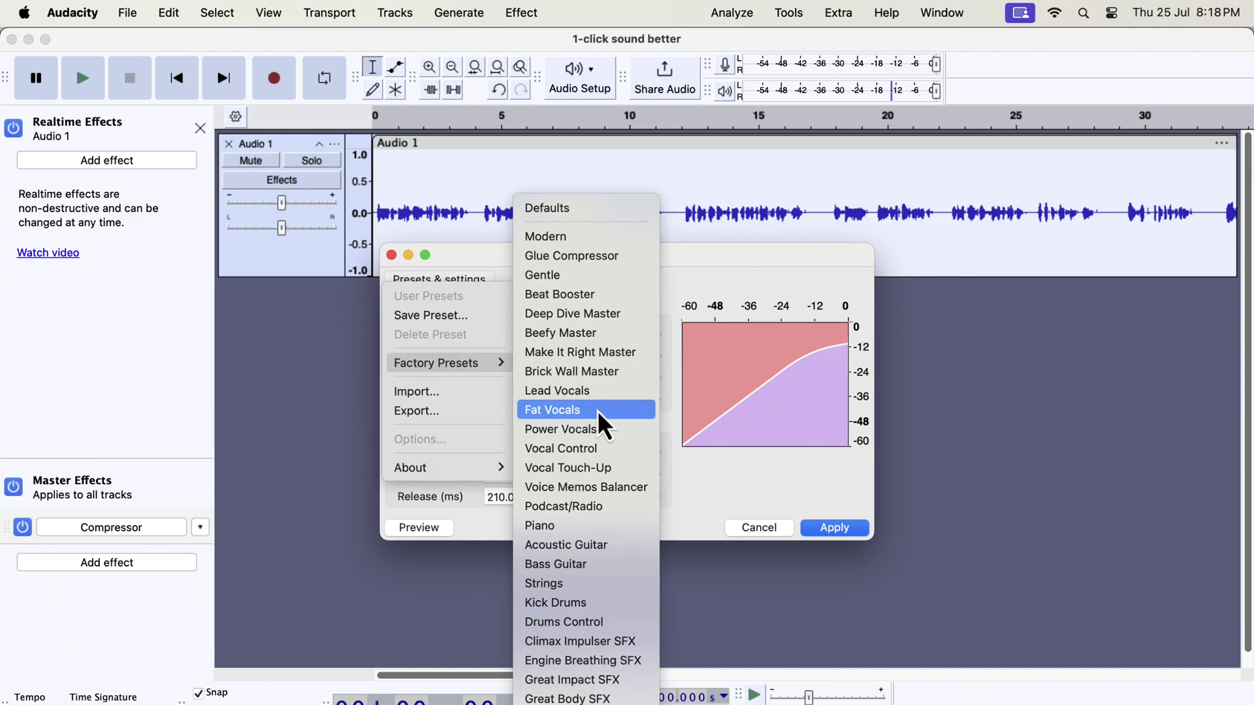
left_click(622, 508)
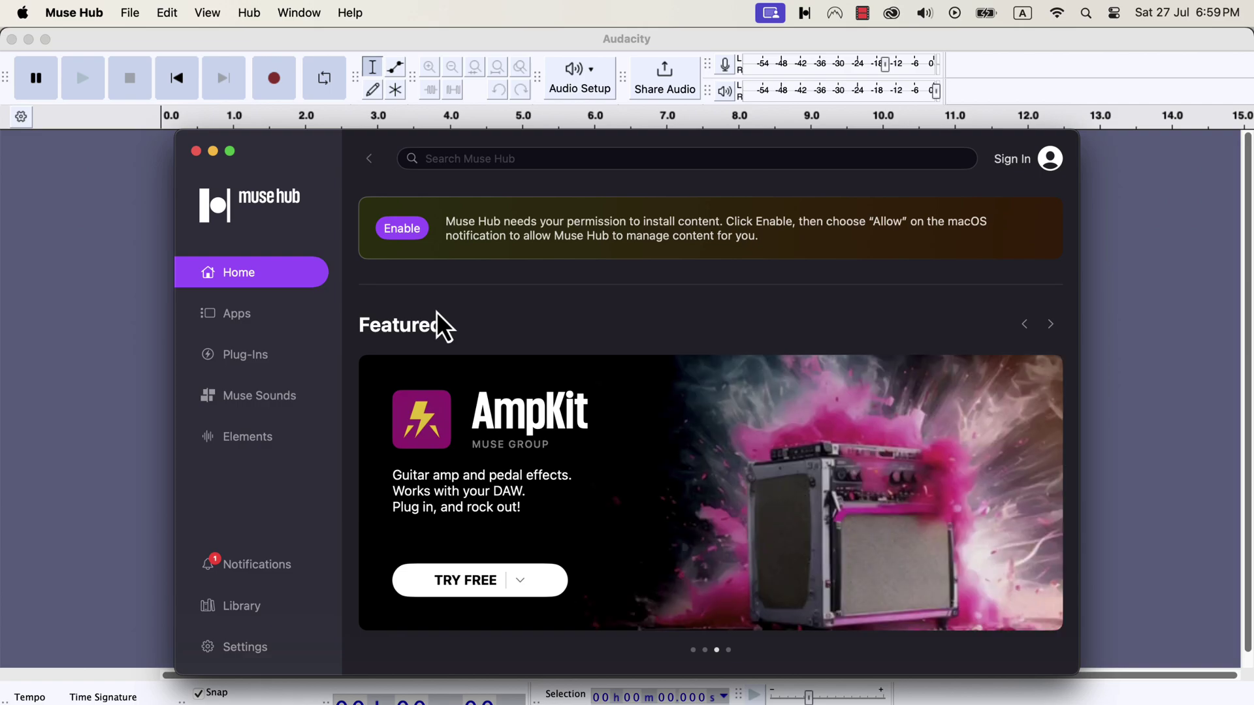
- Browse Muse Hub's Apps page down to the Recommended apps section
left_click(242, 327)
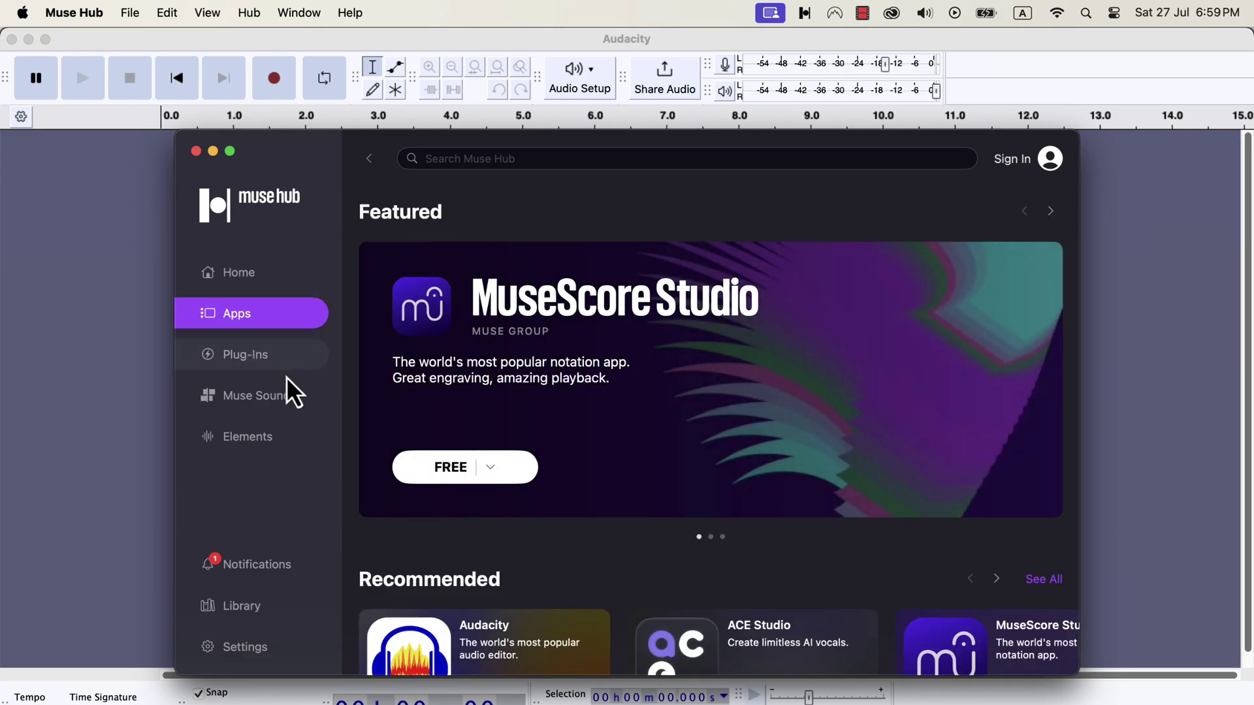
scroll(414, 511, "down", 3)
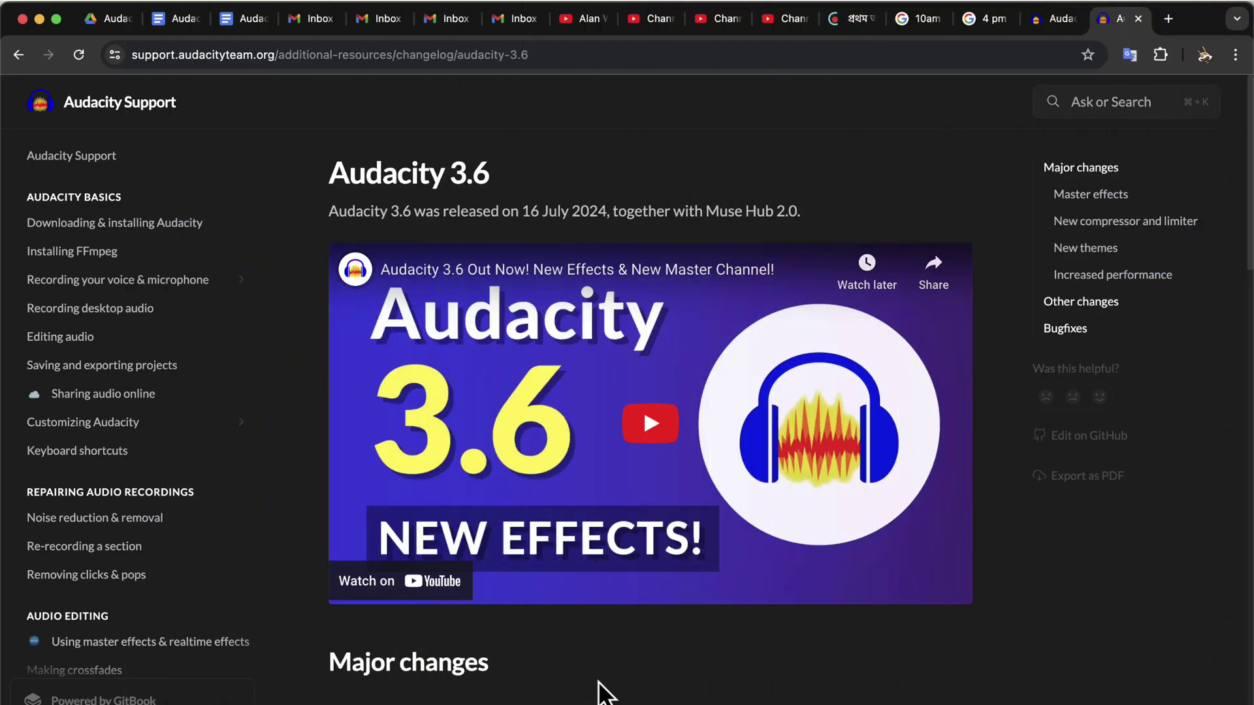
- Scroll through the changelog's Major changes down to the Other changes list
scroll(606, 686, "down", 1)
scroll(598, 670, "down", 8)
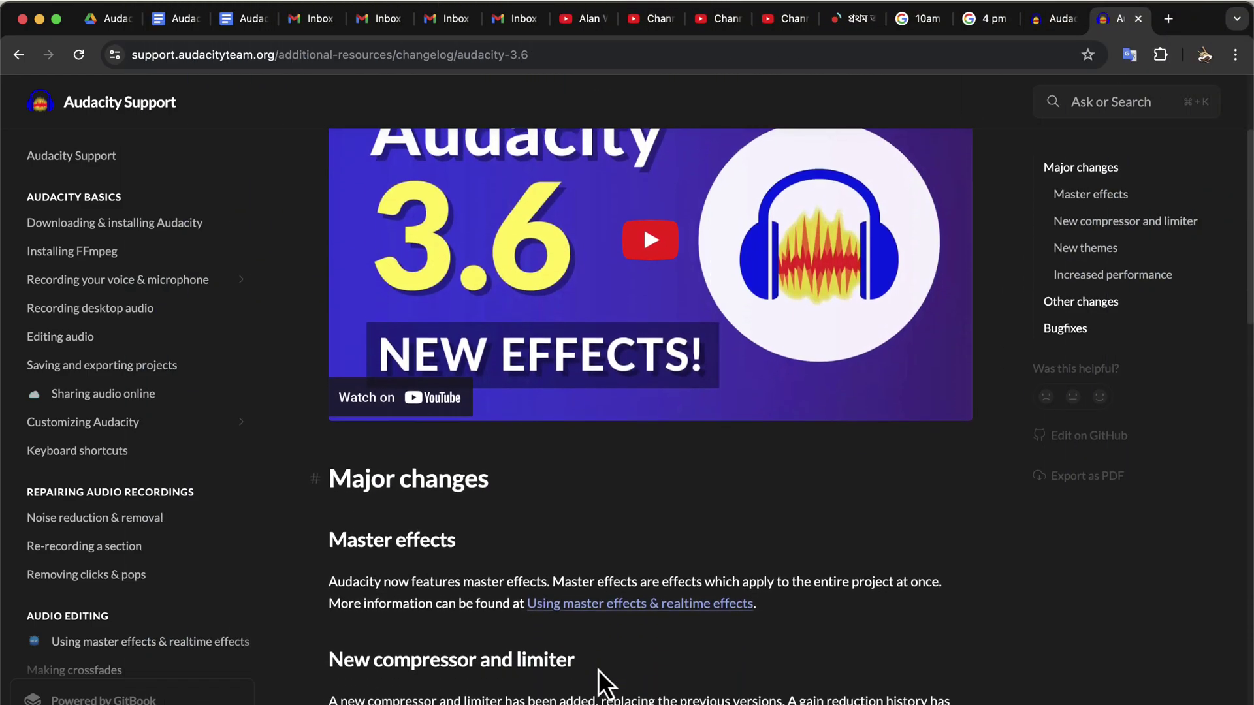
scroll(598, 686, "down", 1)
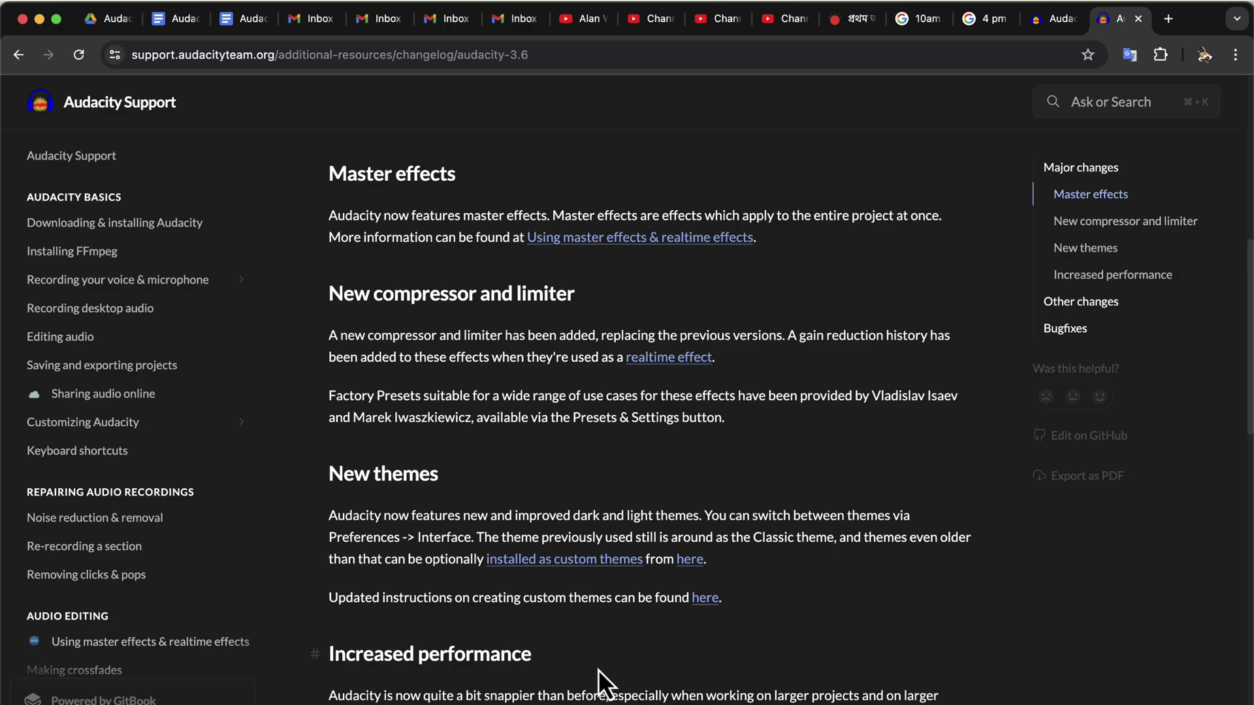
scroll(598, 669, "down", 6)
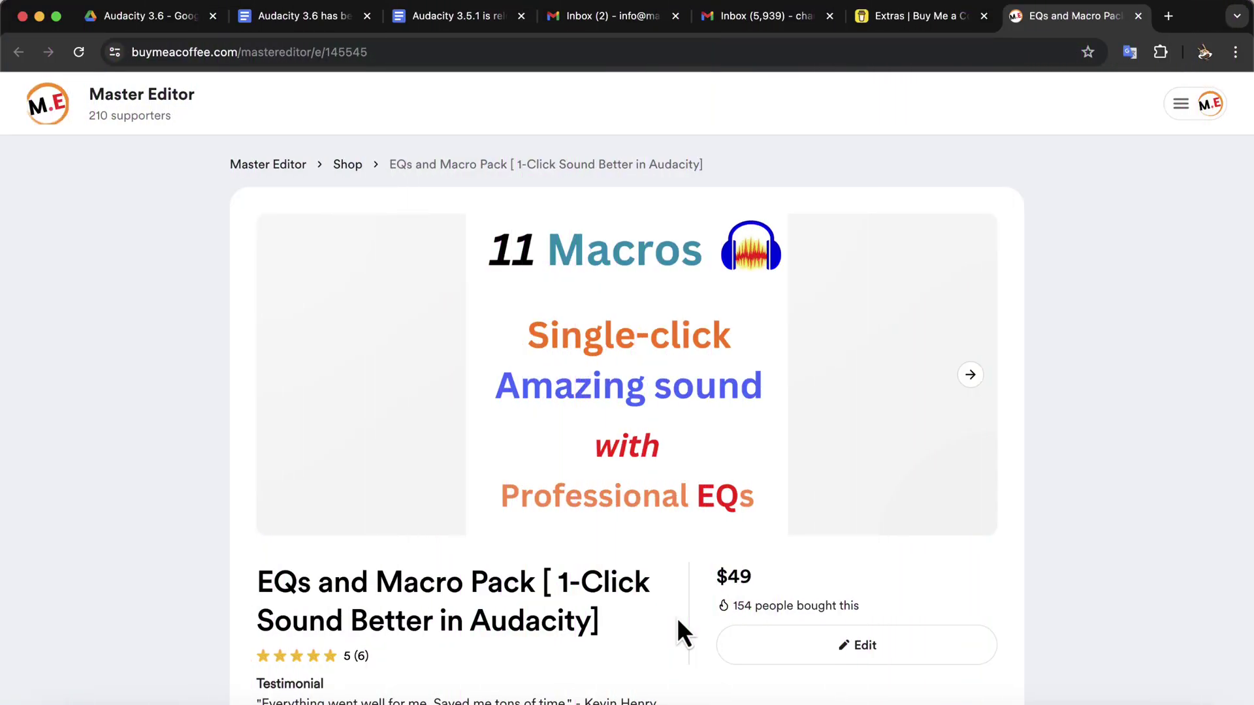
- Scroll the EQs and Macro Pack page down to its $49 price and testimonials
scroll(677, 620, "down", 4)
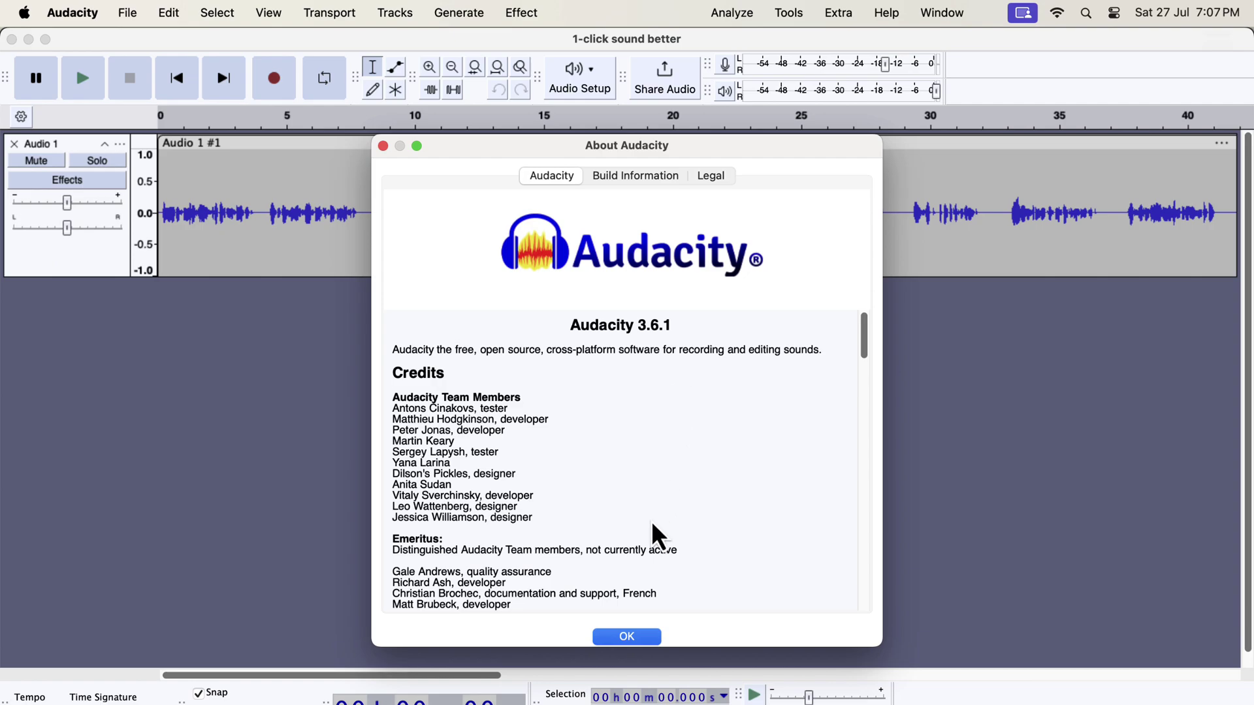
- Close About Audacity and play the recording from about 0.52 s, then stop
left_click(631, 636)
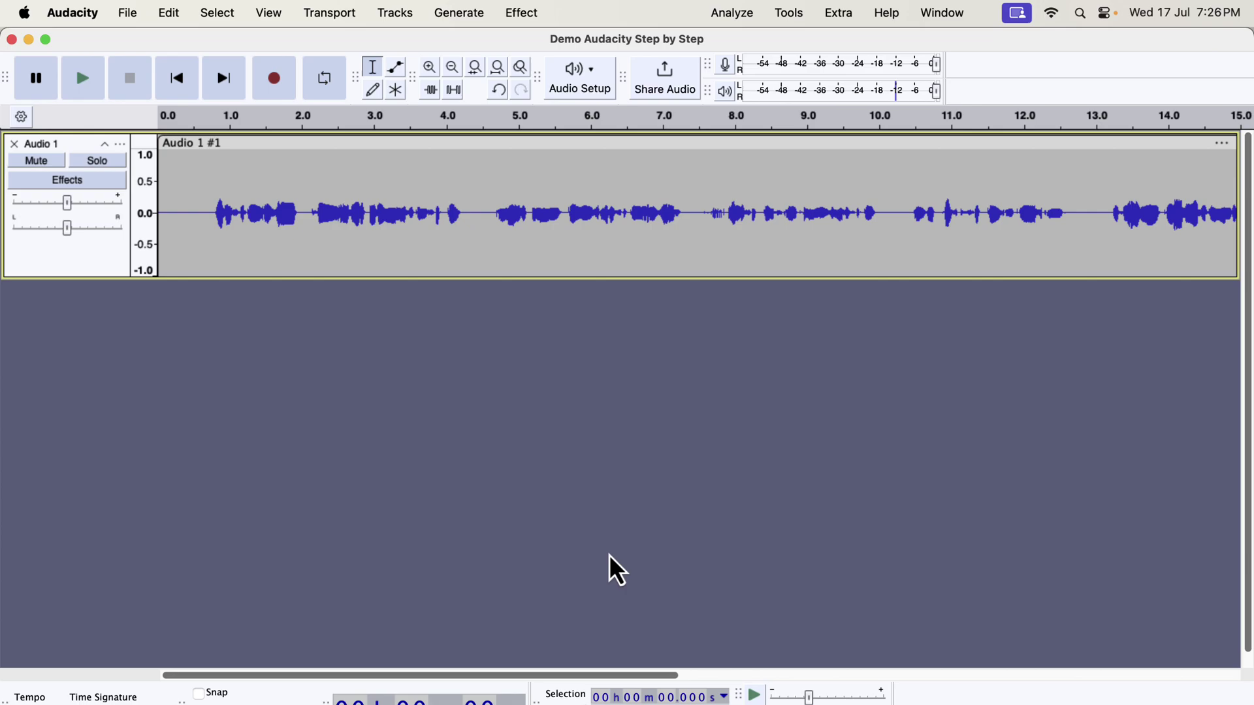
left_click(196, 204)
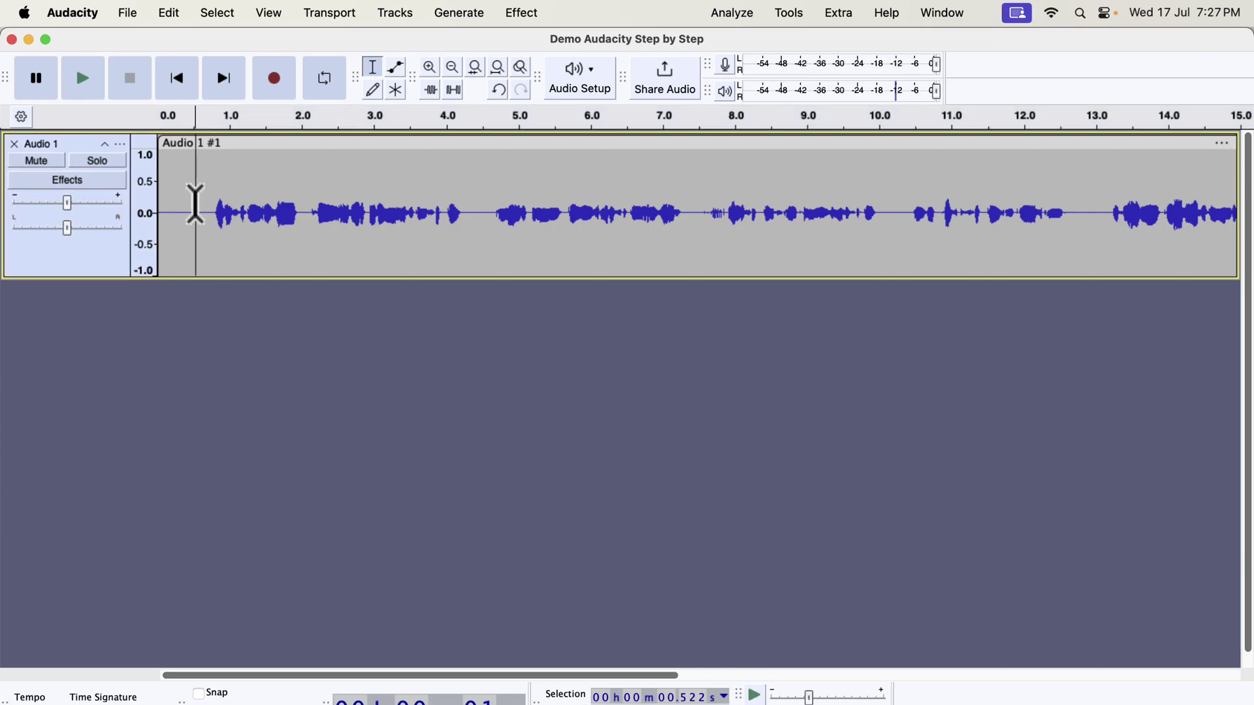
key("space")
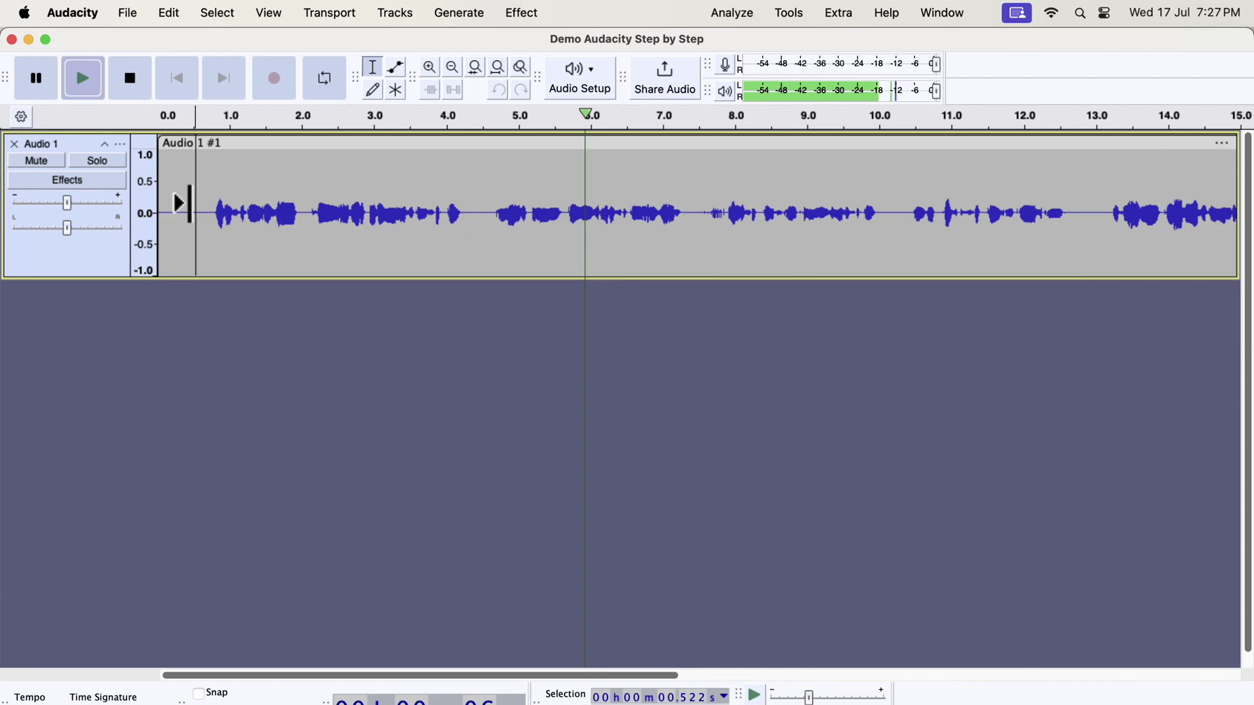
key("space")
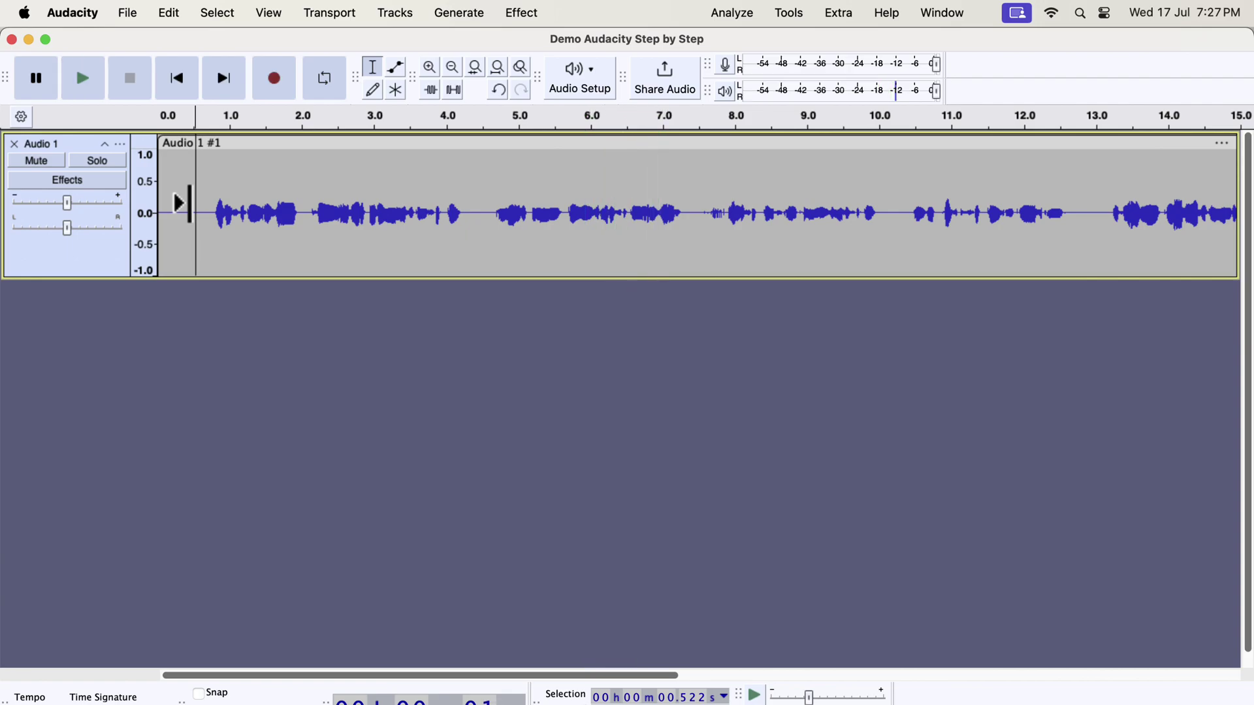
- Duplicate the Audio 1 track and list Tools > Apply Macro with the lower copy selected
double_click(195, 203)
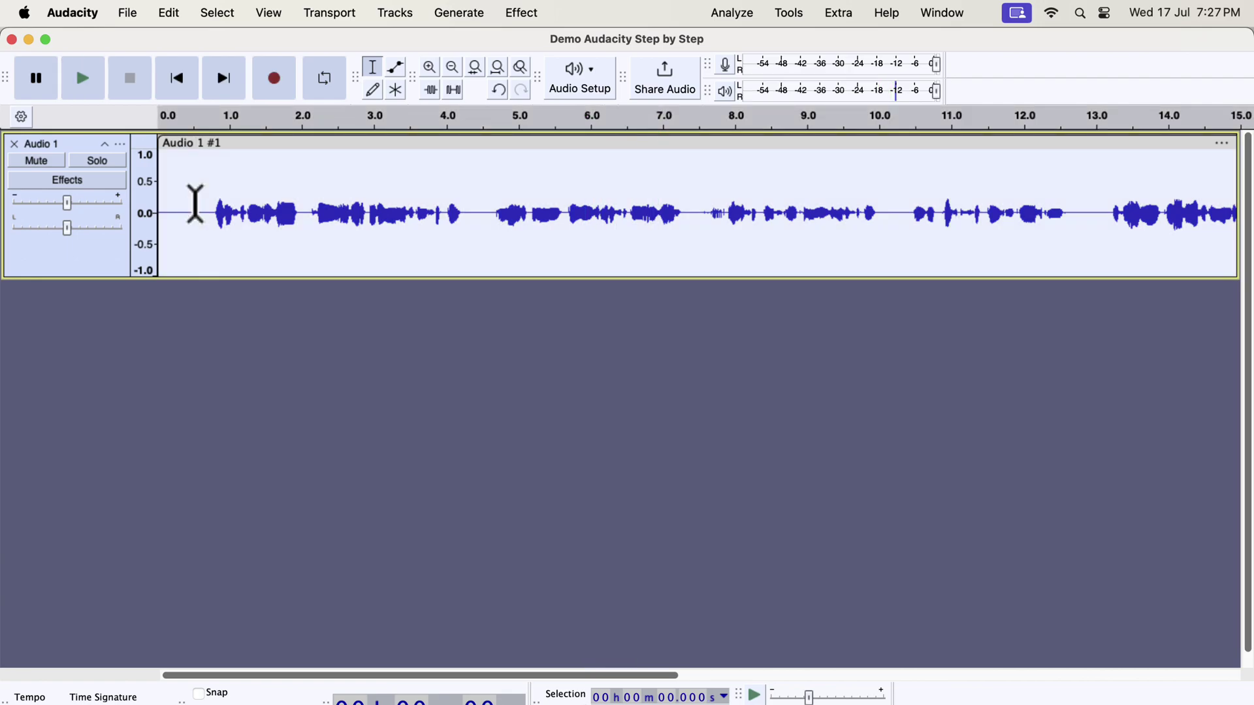
left_click(176, 22)
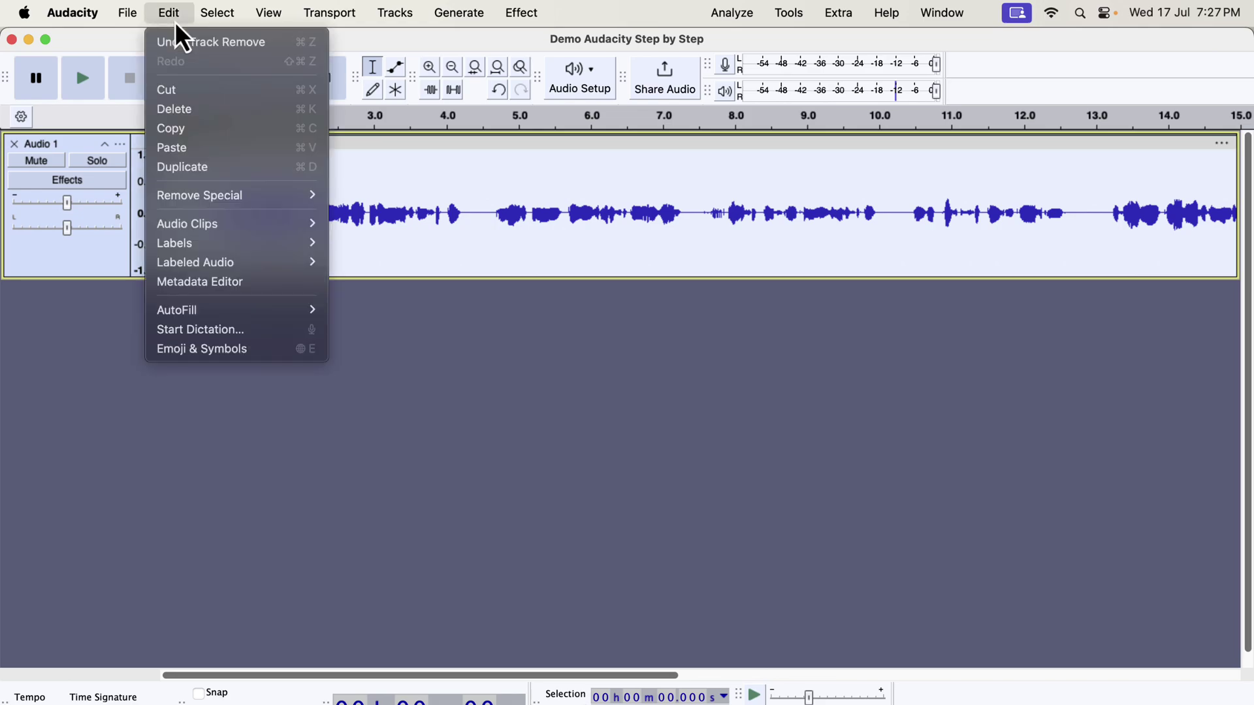
left_click(185, 167)
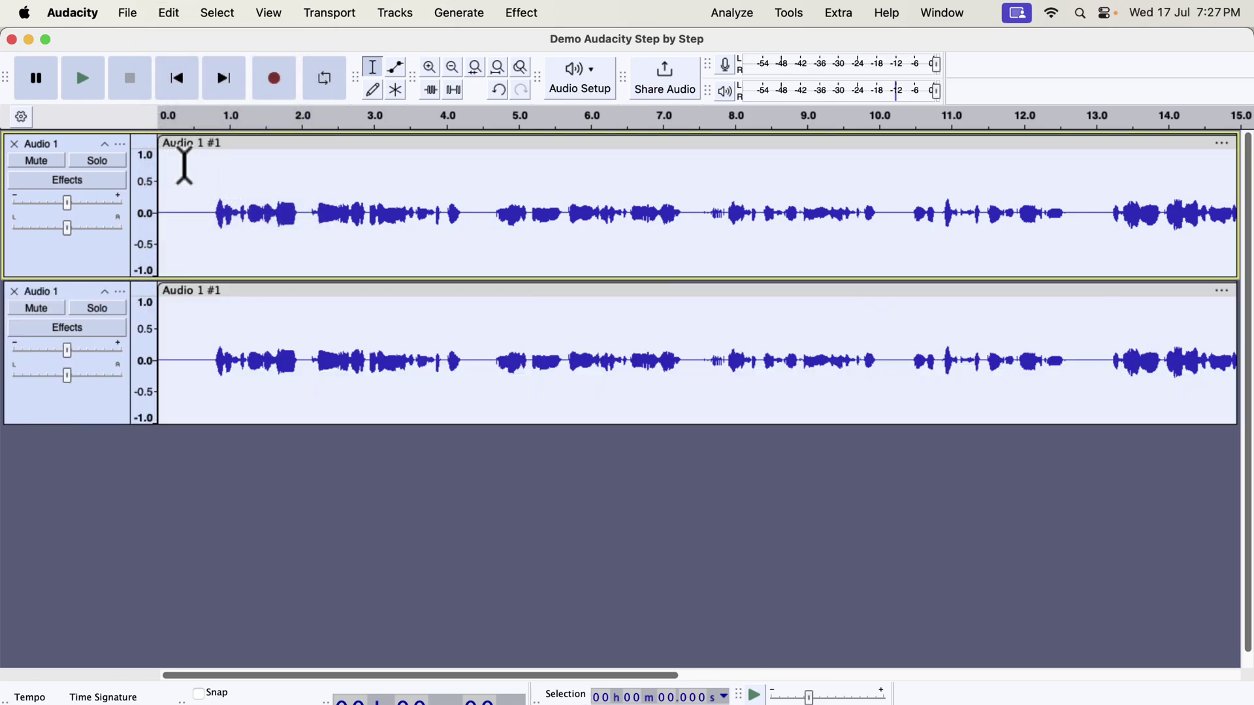
left_click(198, 367)
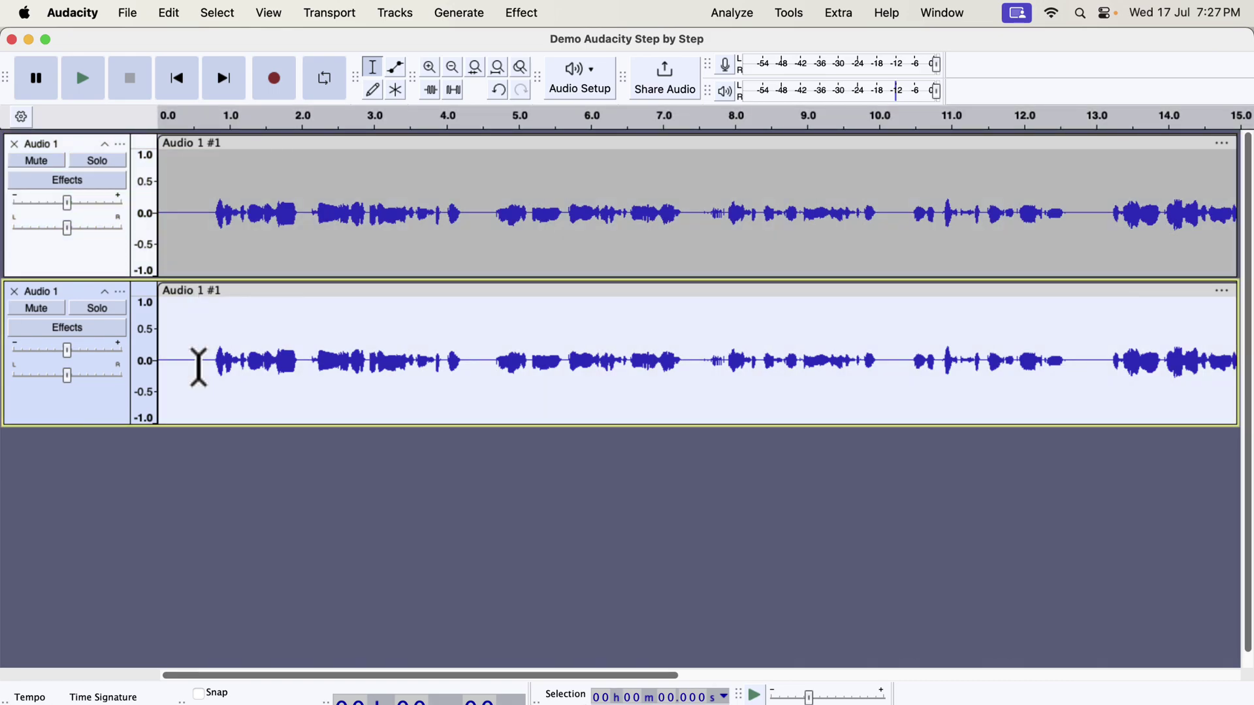
left_click(791, 16)
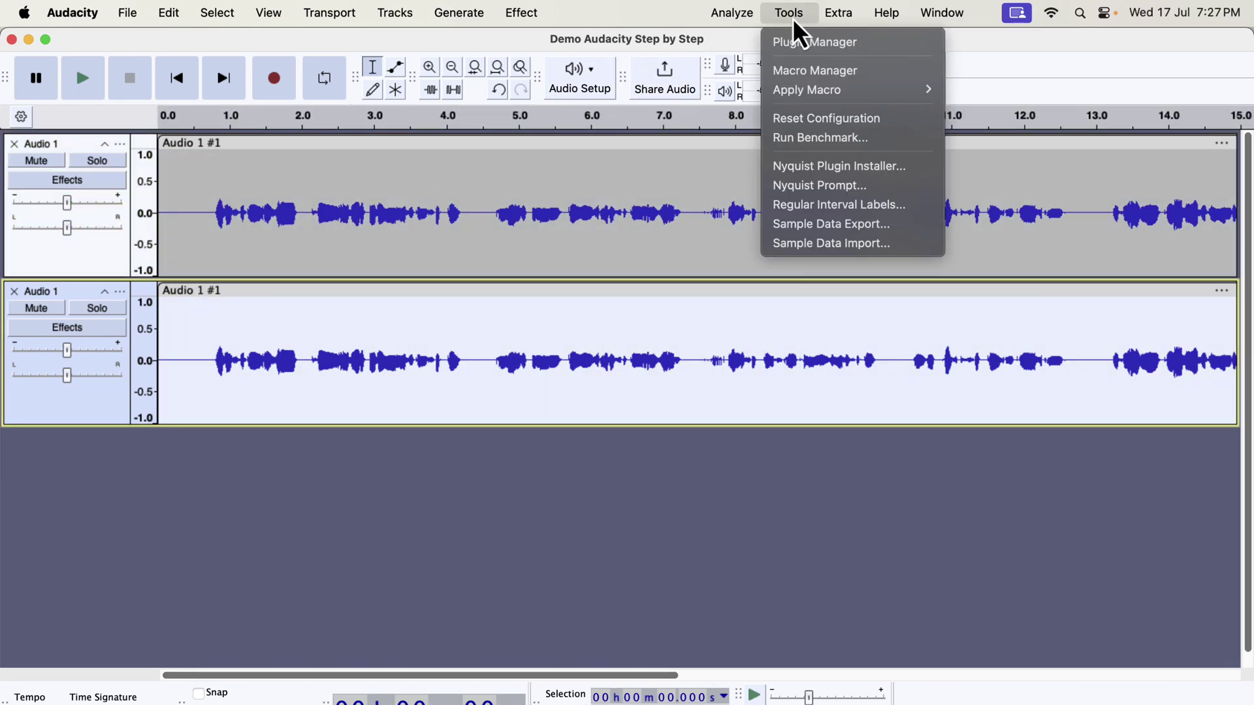
mouse_move(799, 90)
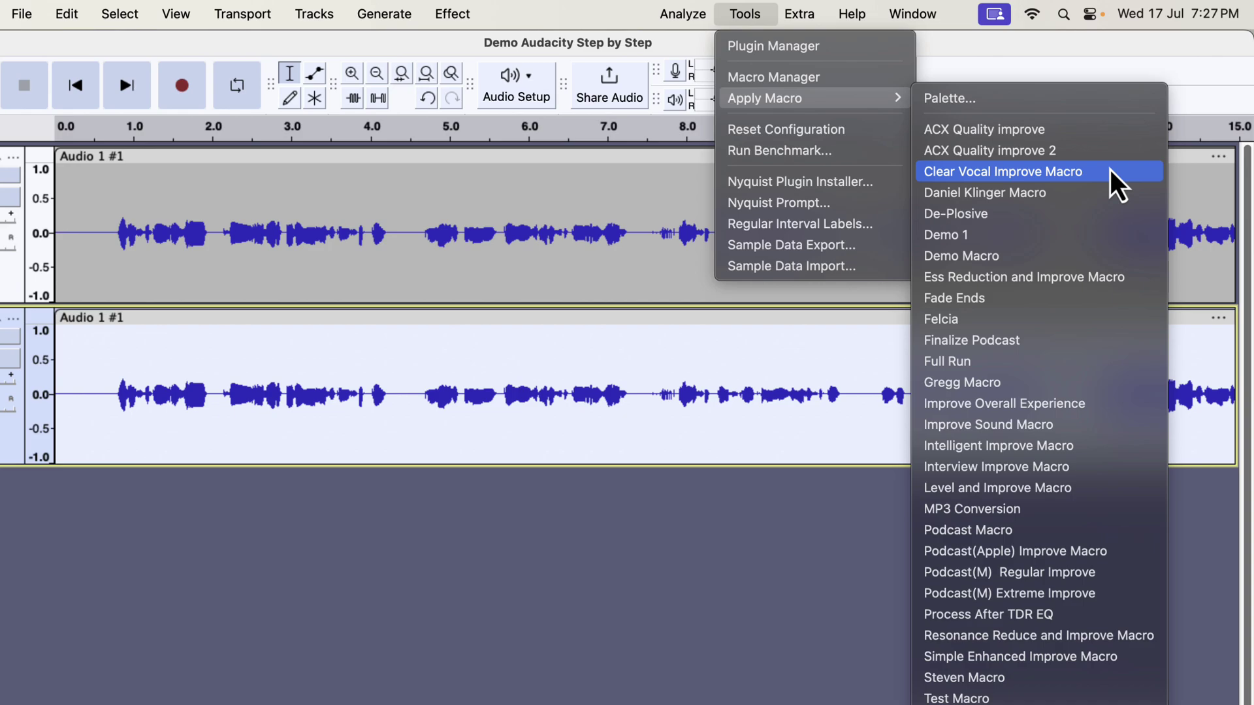
- Apply Clear Vocal Improve Macro to the lower track, then solo and play the original
left_click(1110, 172)
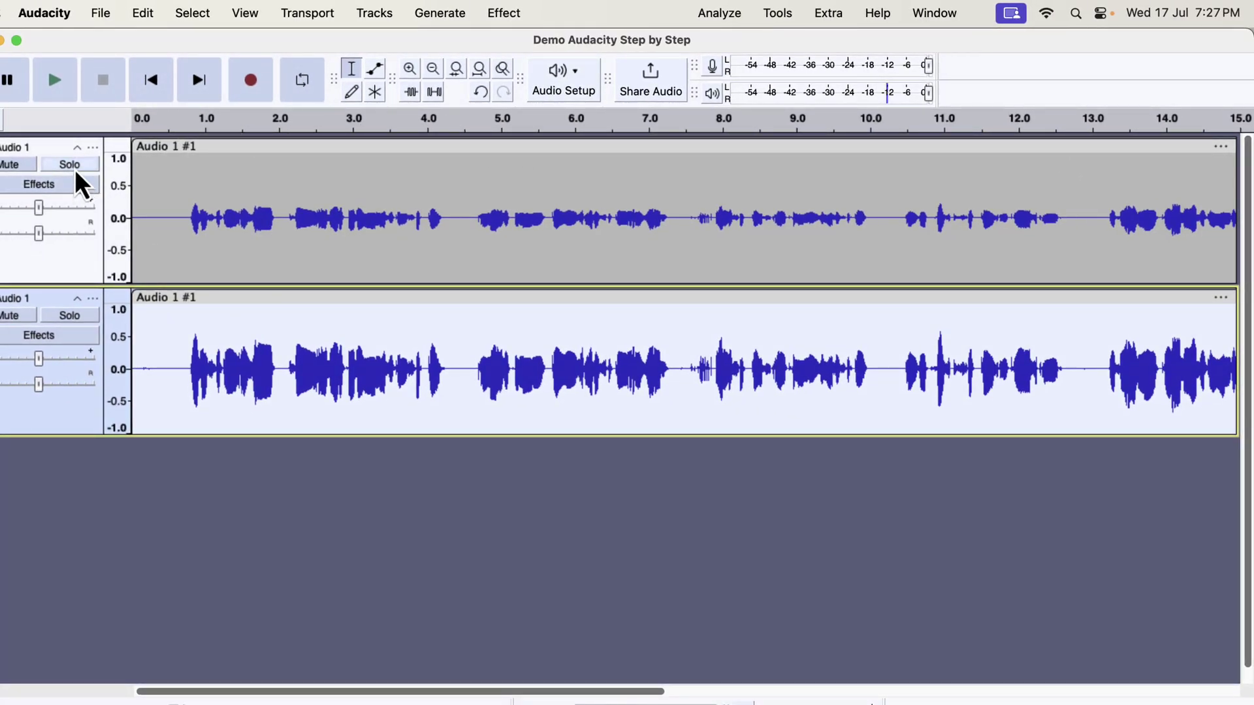
left_click(73, 167)
left_click(151, 249)
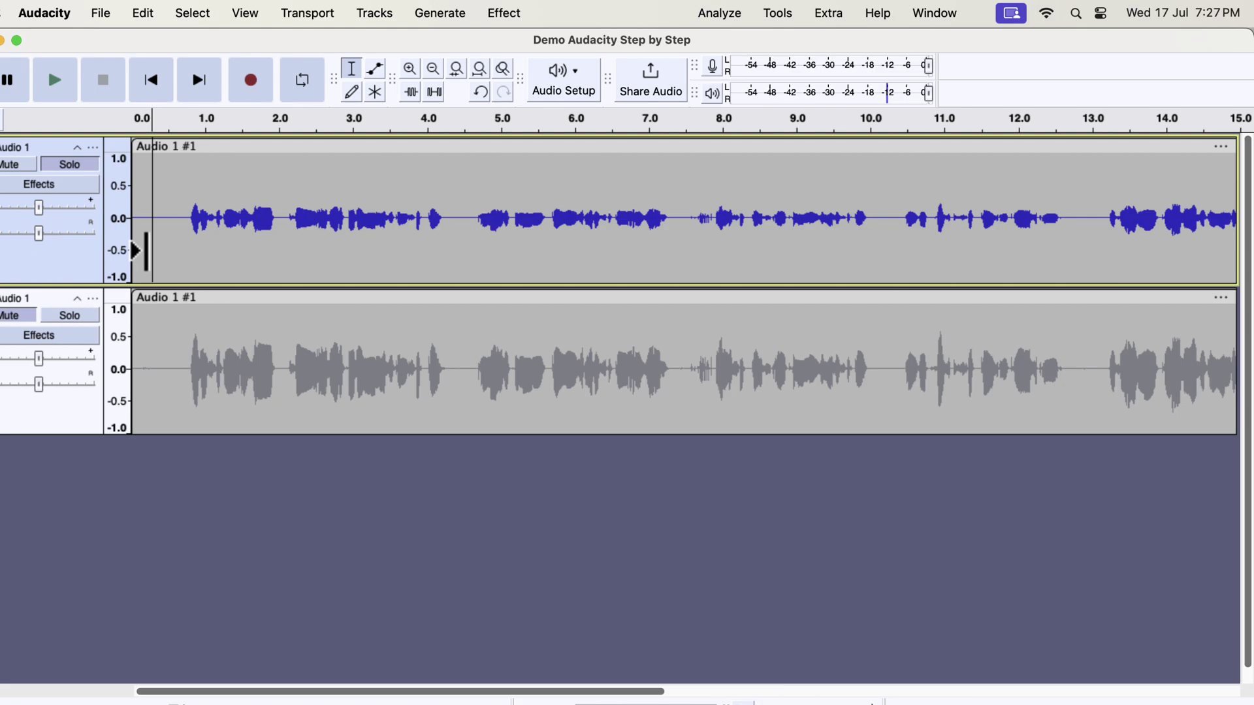
key("space")
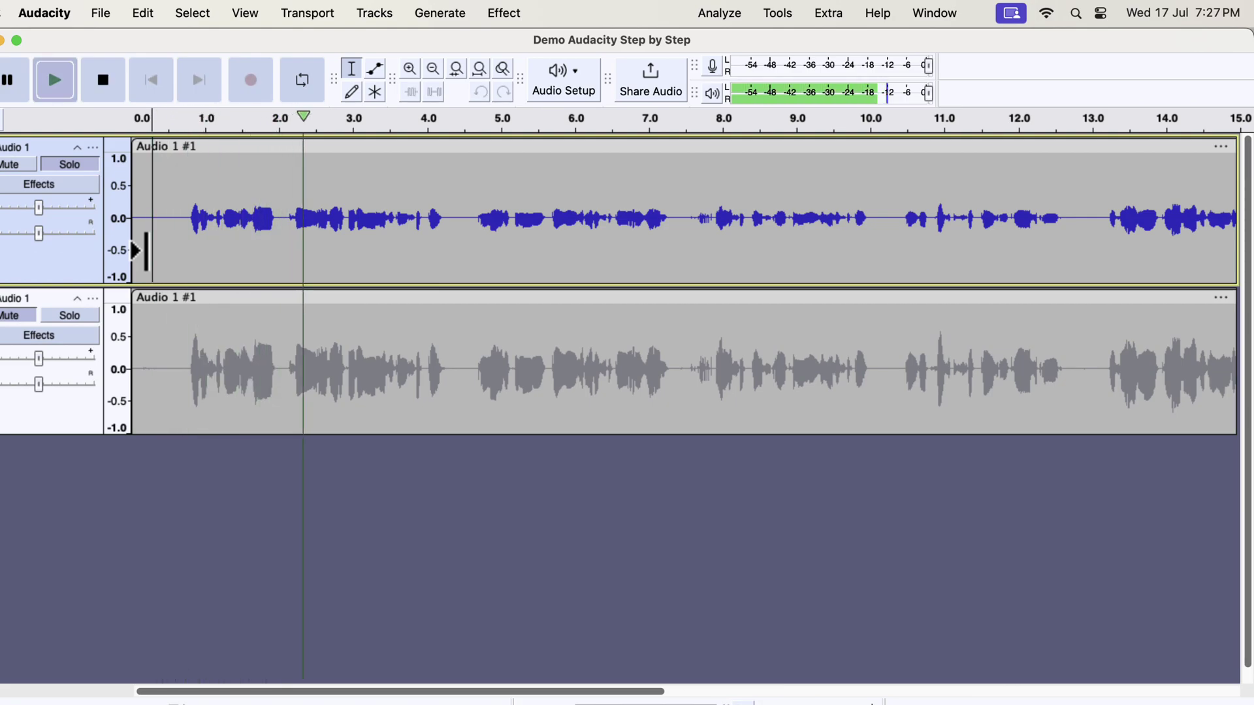
key("space")
- Play the improved track, switching solo between original and improved, ending on improved and stopped
left_click(97, 319)
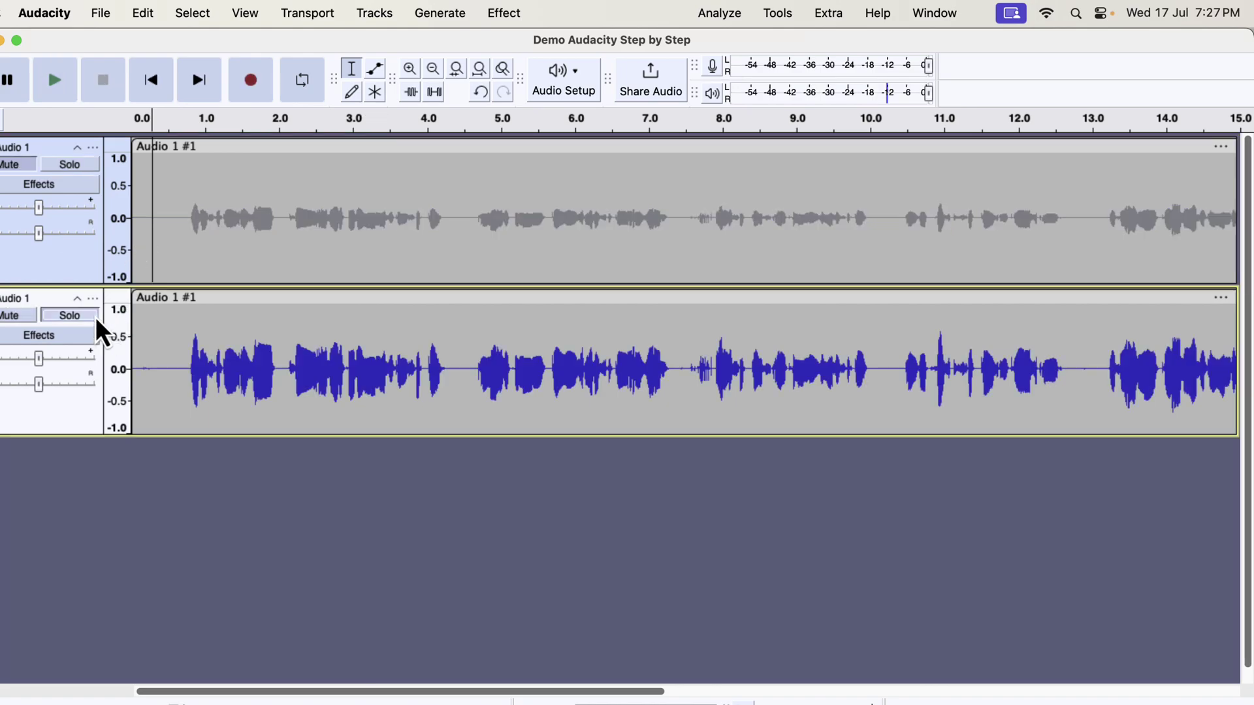
key("space")
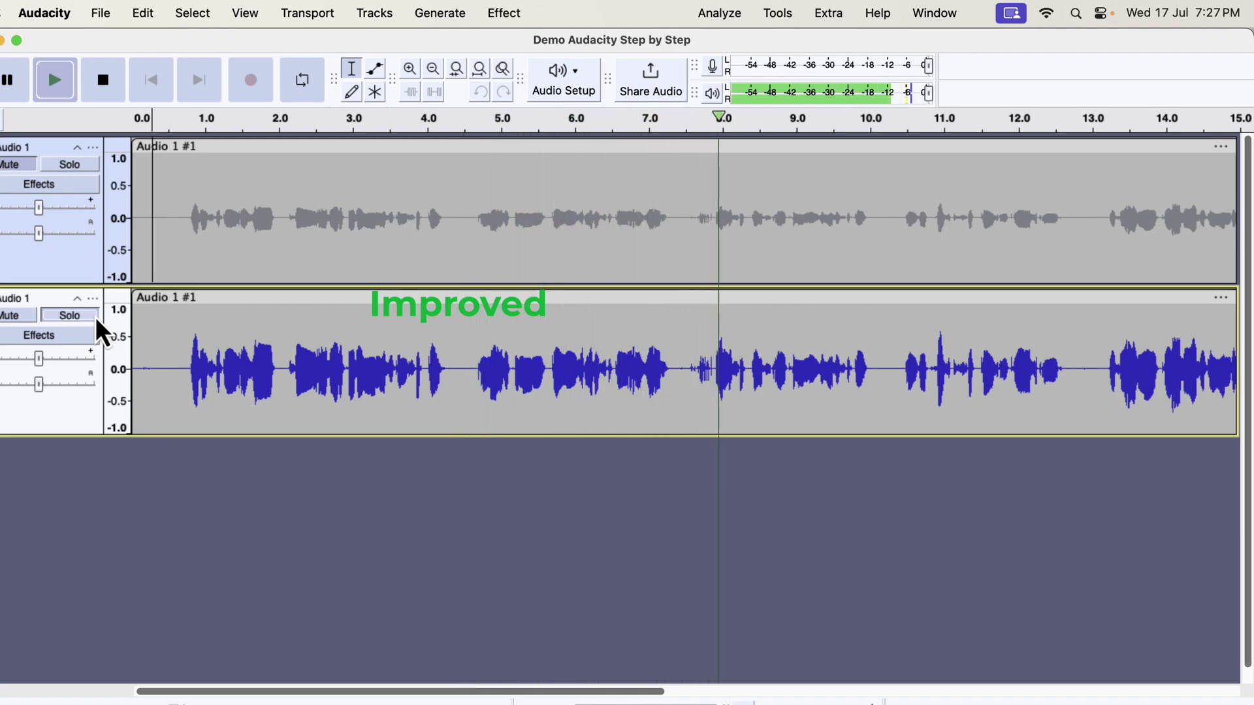
left_click(87, 170)
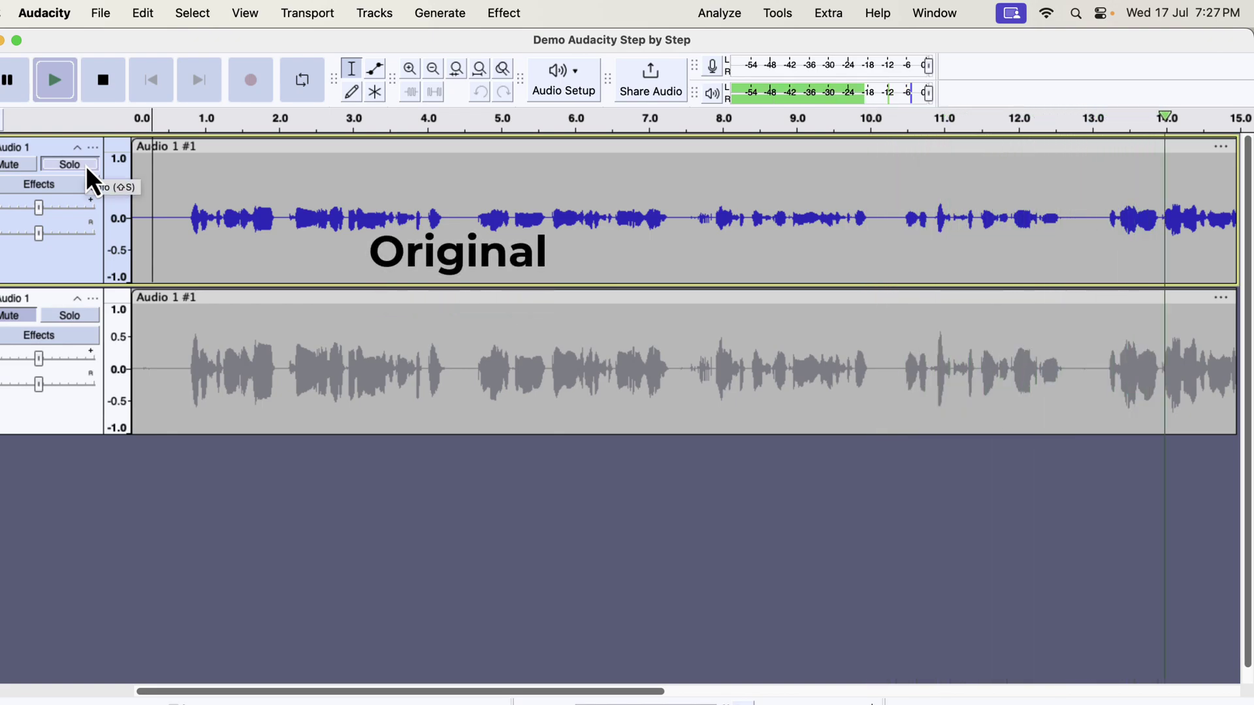
left_click(77, 319)
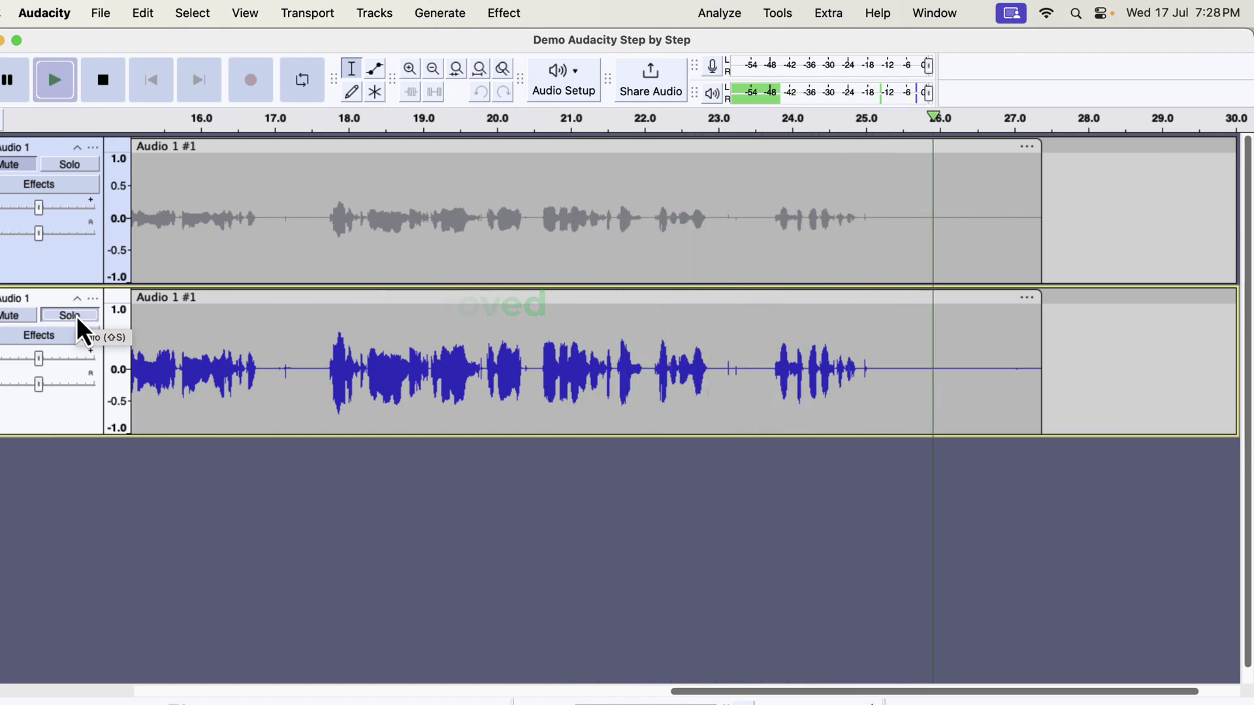
key("space")
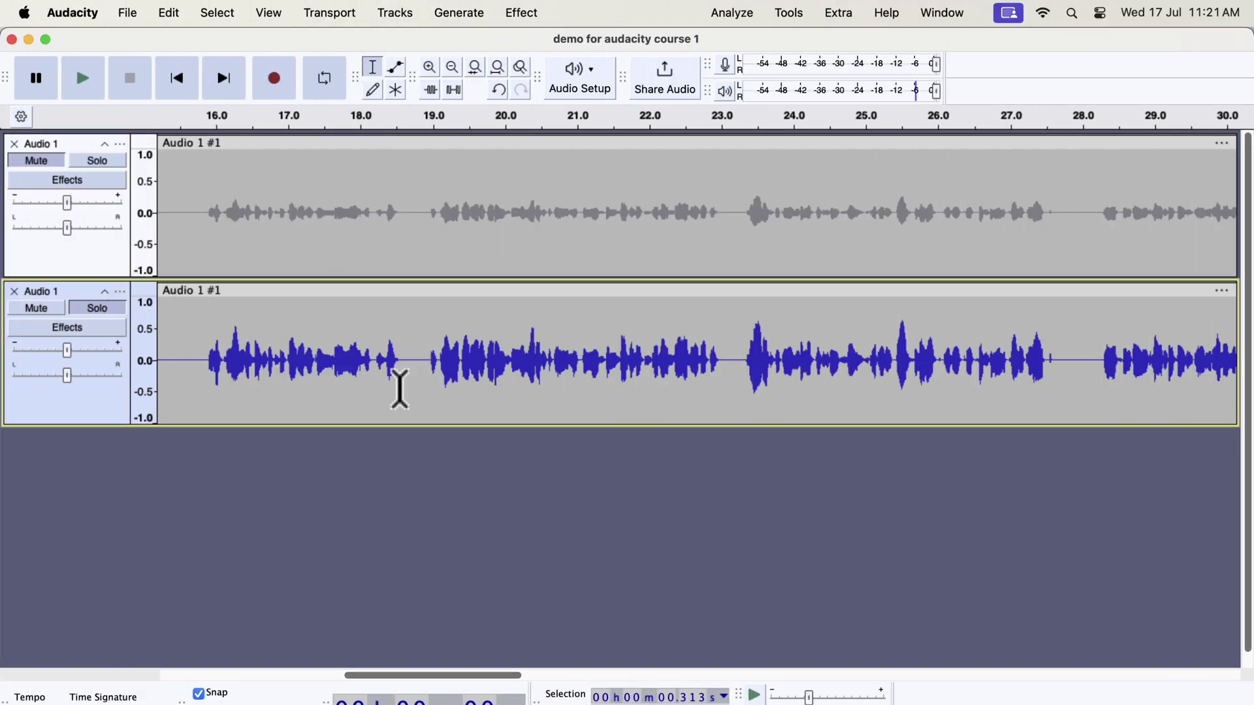
- From the Macro Manager, start an import and select Clear Vocal Improve Macro.txt in Macros and EQs > Macros
left_click(799, 17)
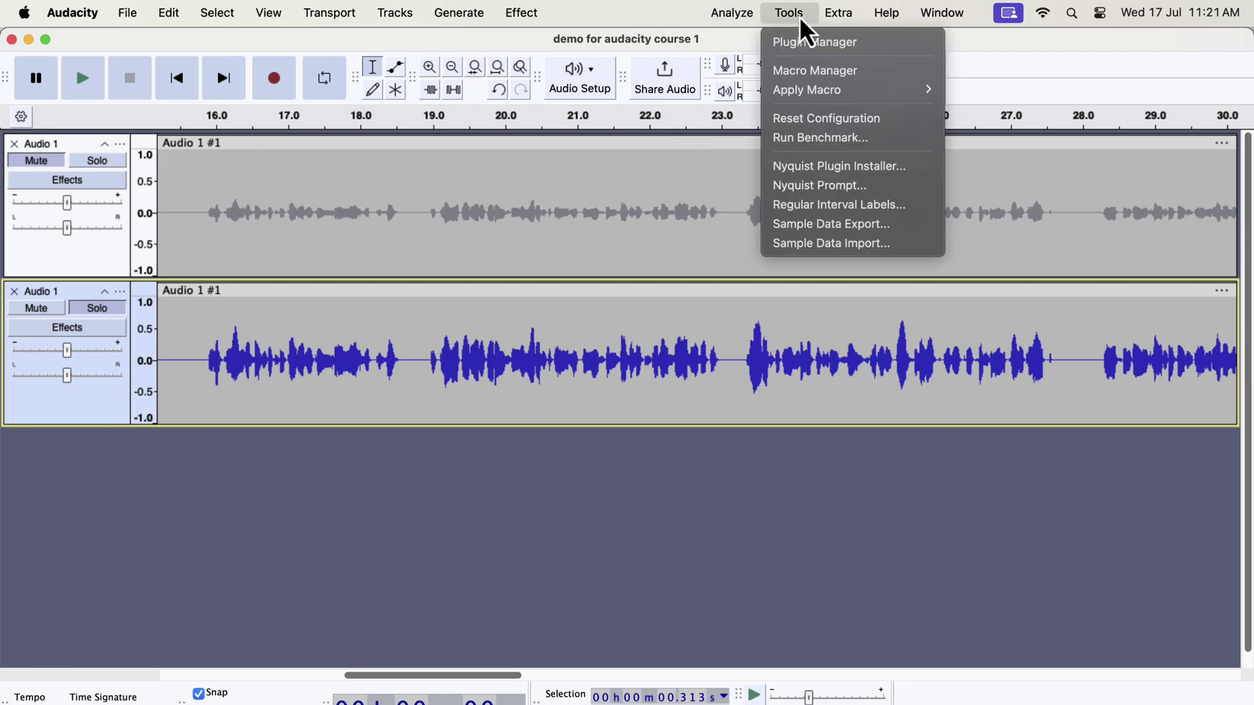
left_click(797, 72)
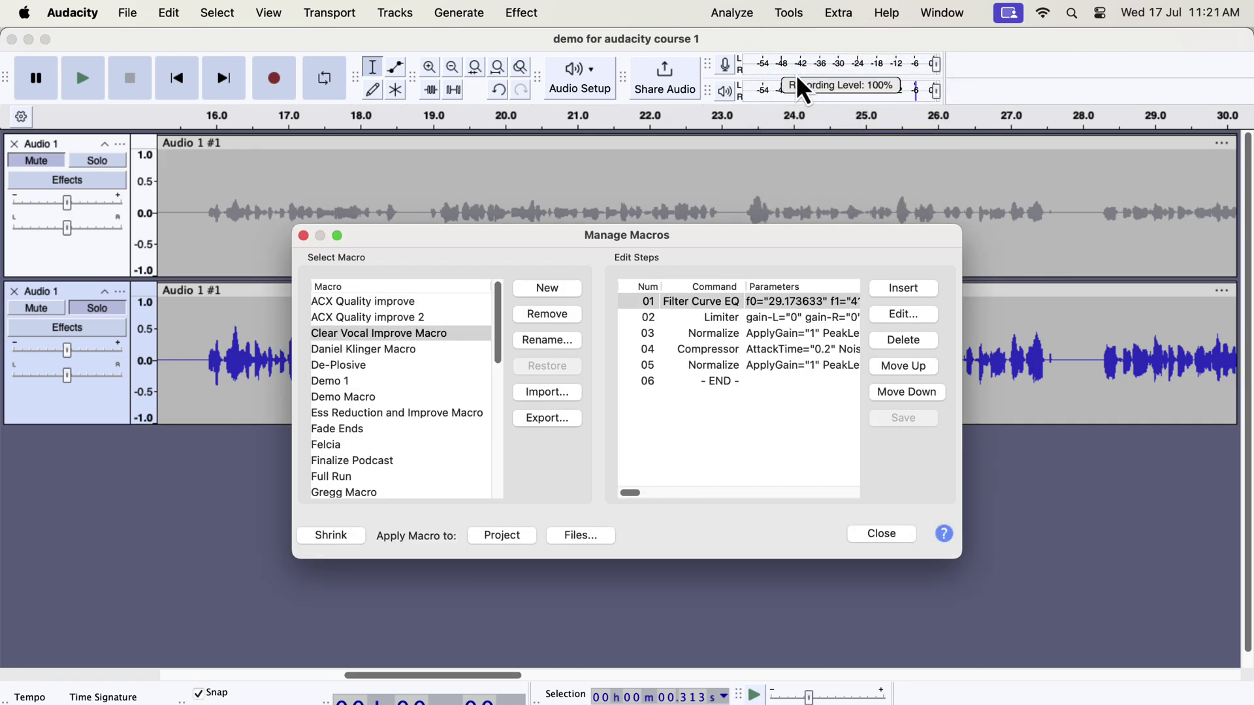
left_click(551, 392)
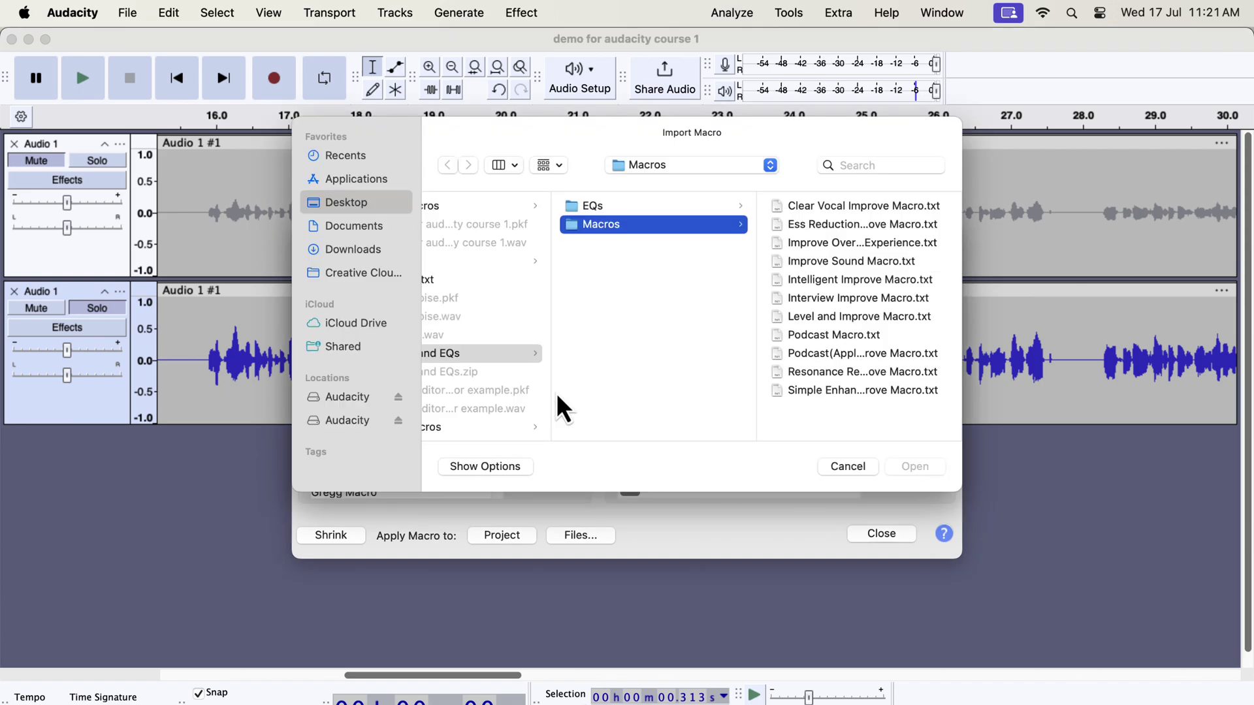
scroll(553, 383, "left", 5)
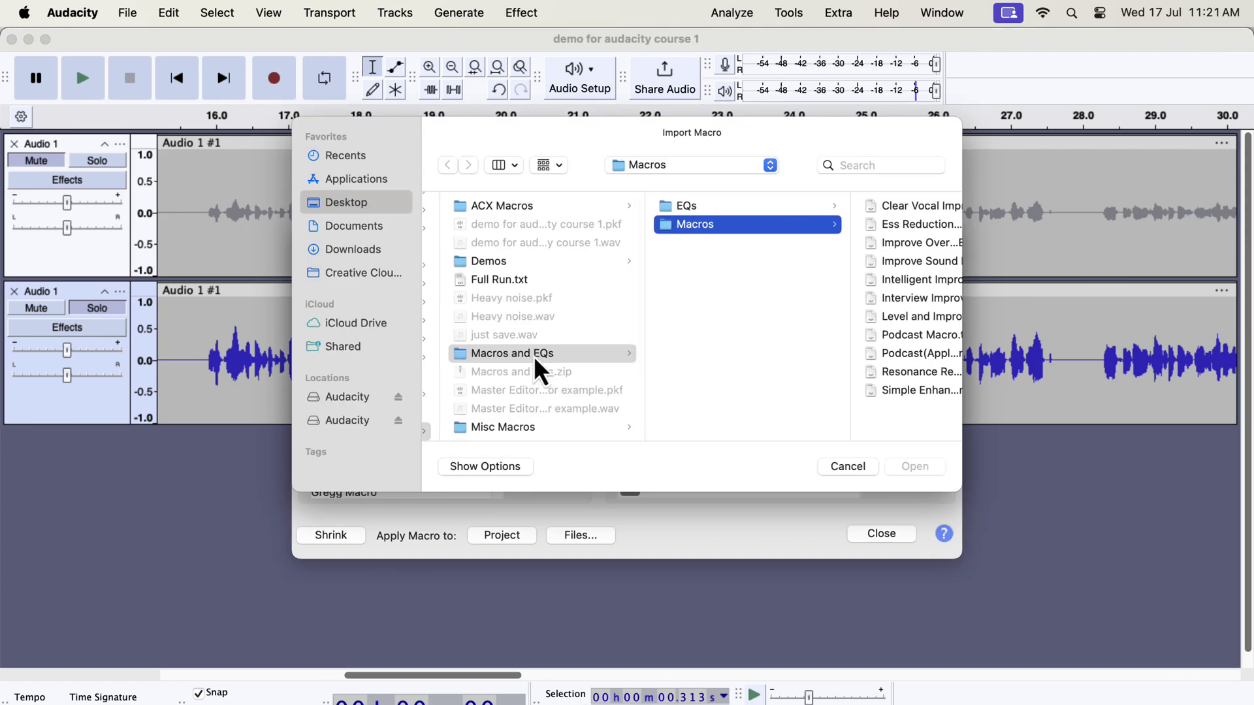
left_click(534, 356)
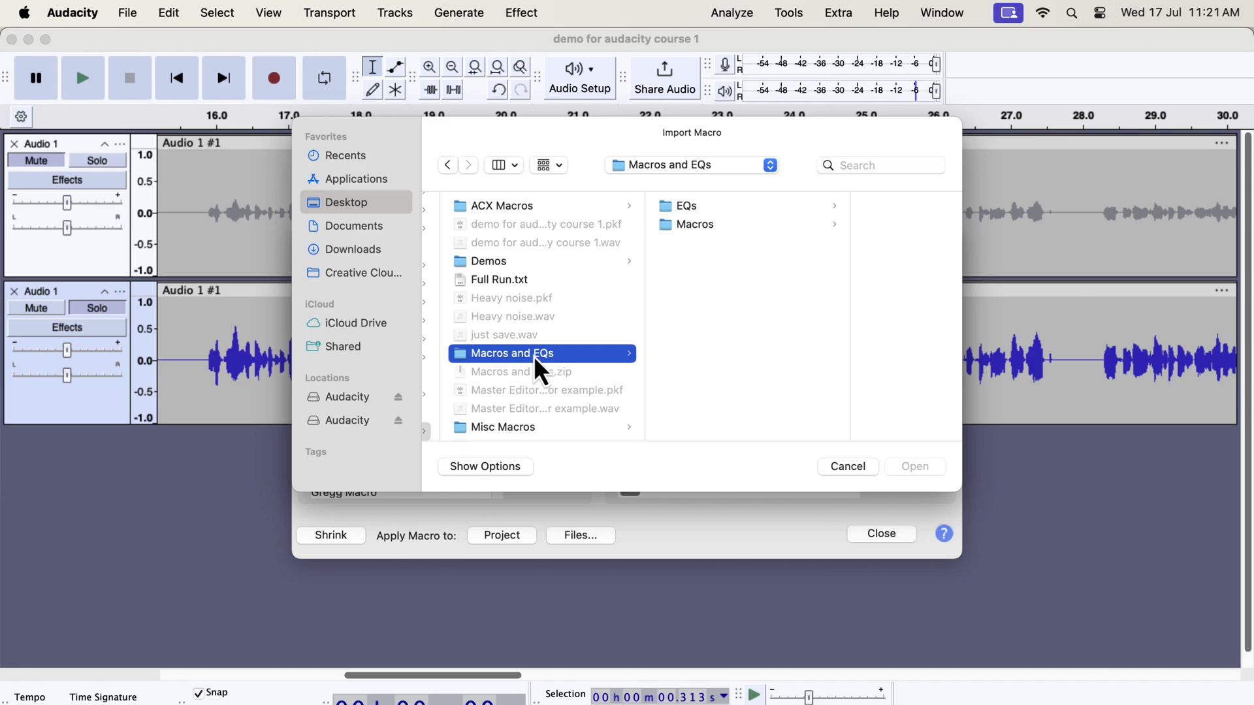
left_click(699, 229)
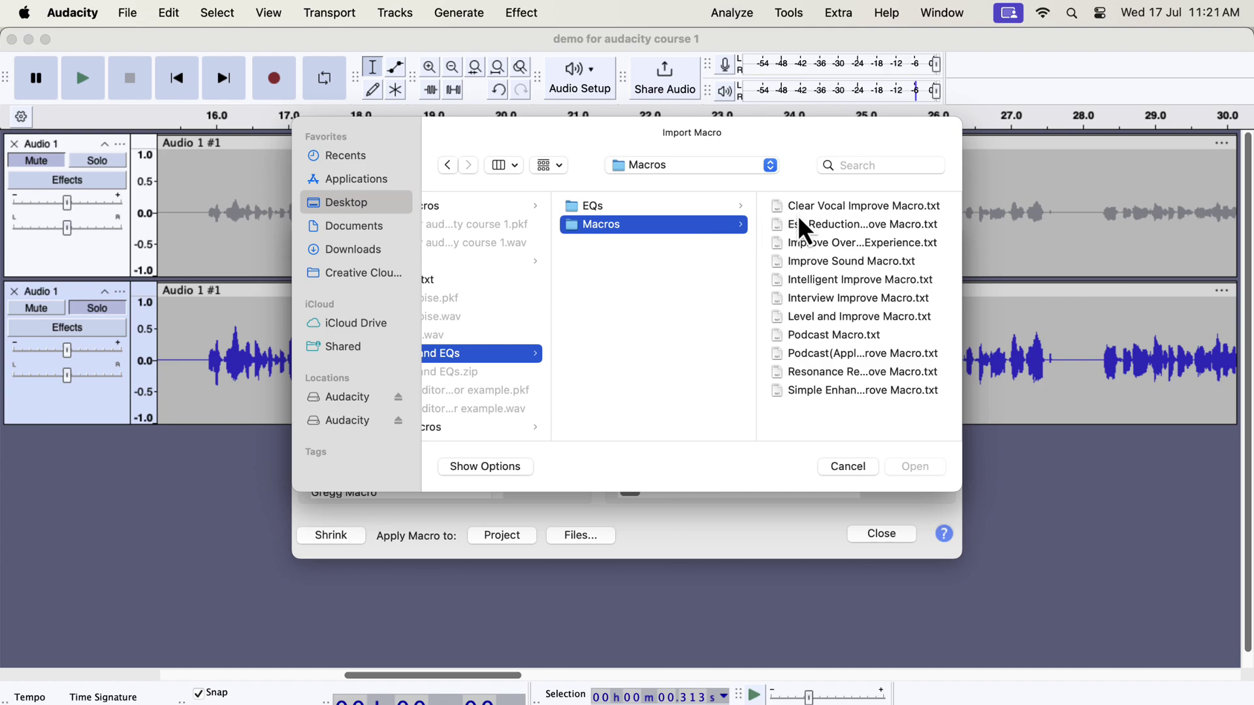
left_click(817, 208)
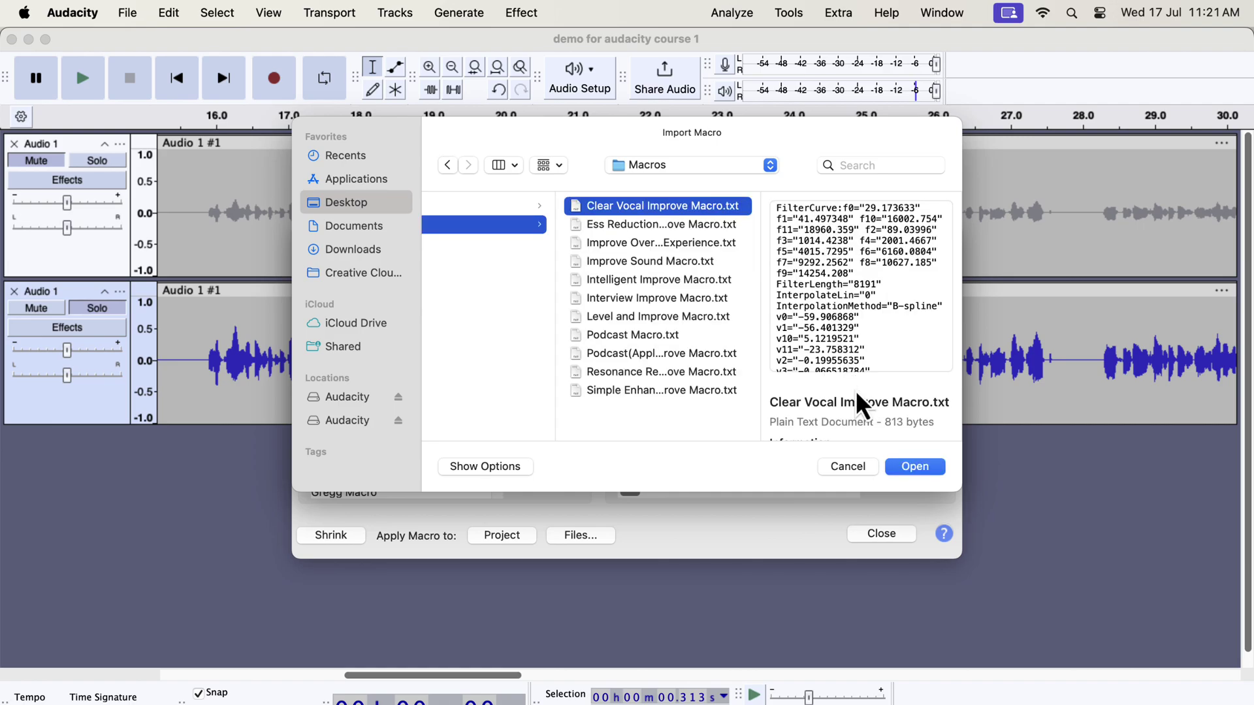
- Import Clear Vocal Improve Macro, replacing the existing version, and select it in the list
left_click(907, 470)
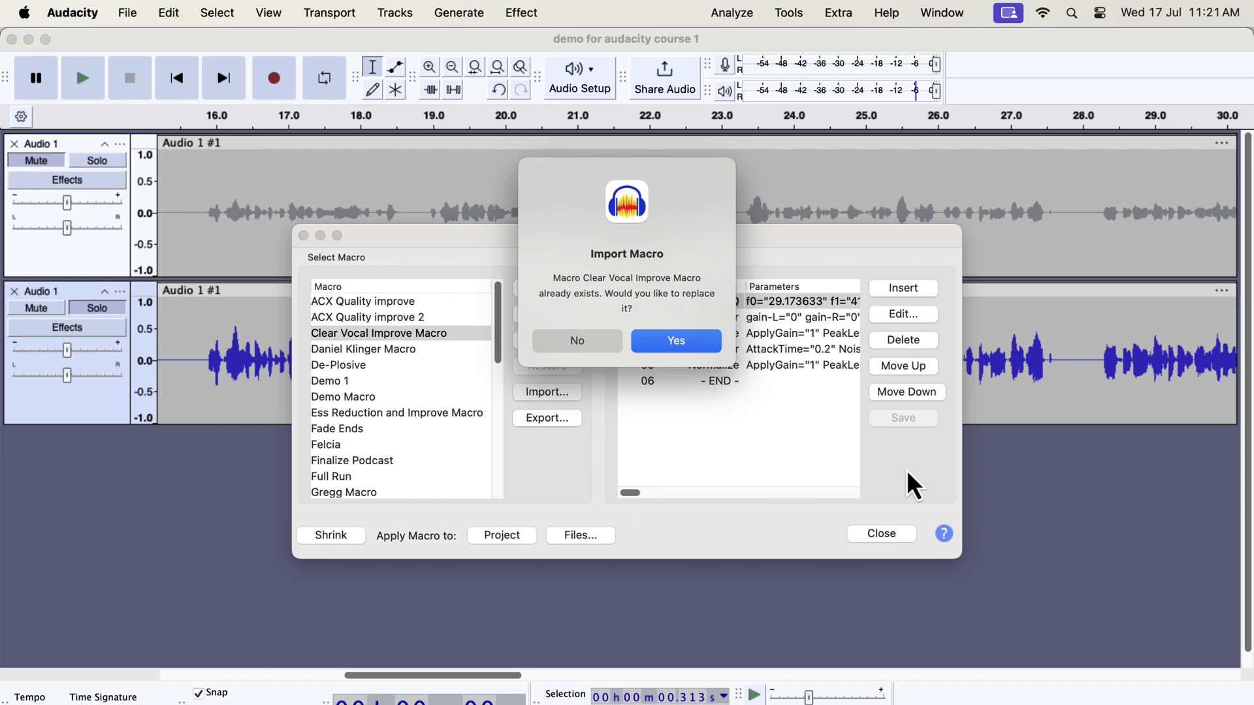
left_click(658, 340)
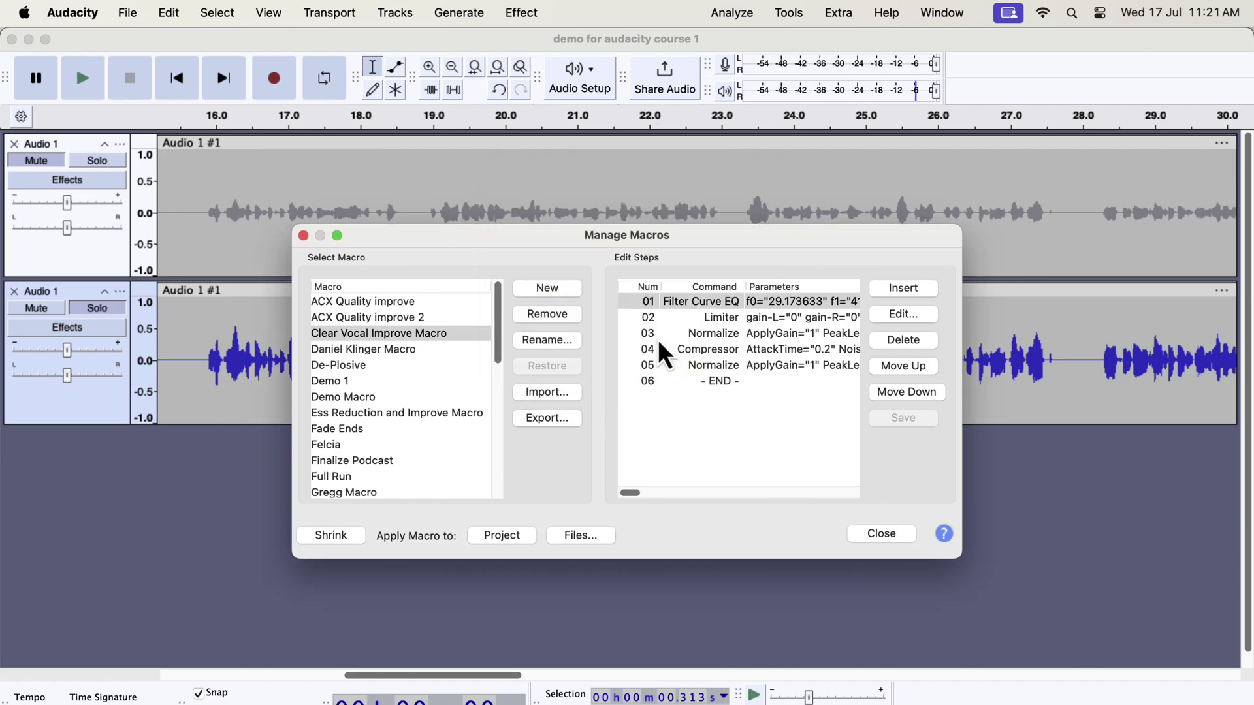
left_click(450, 334)
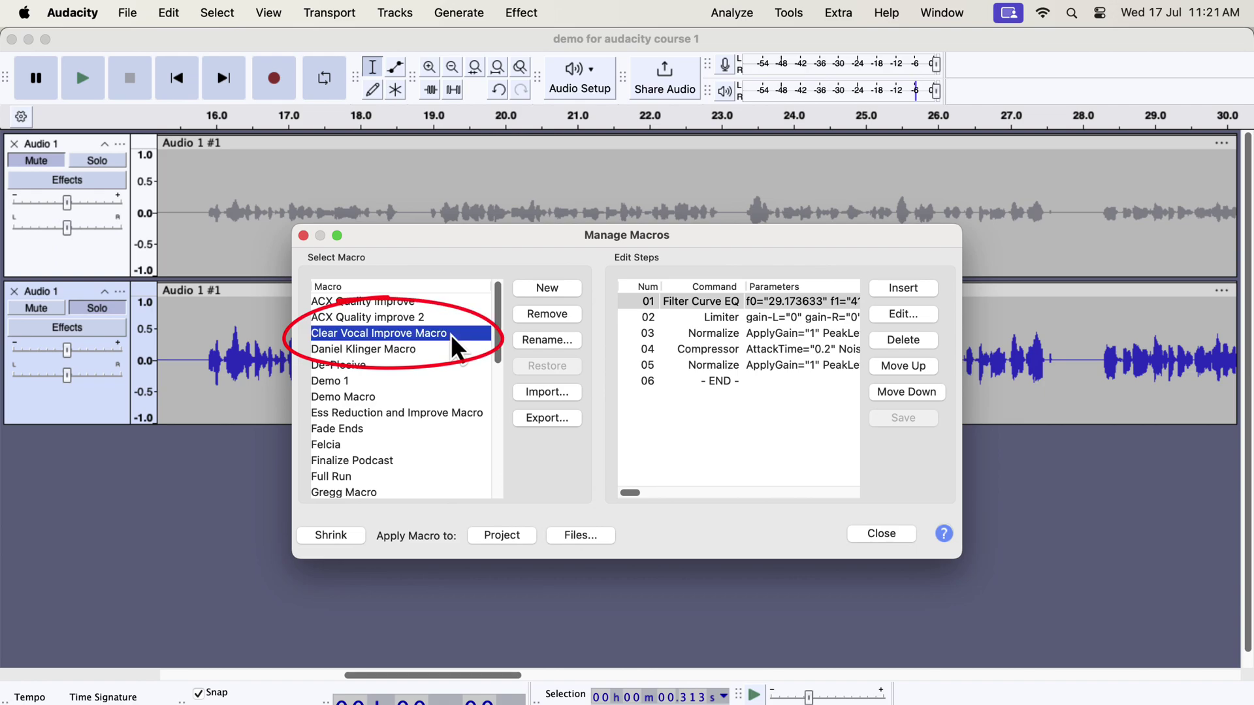
- Import the Ess Reduction and Improve macro file, confirming replacement of the existing one
left_click(522, 393)
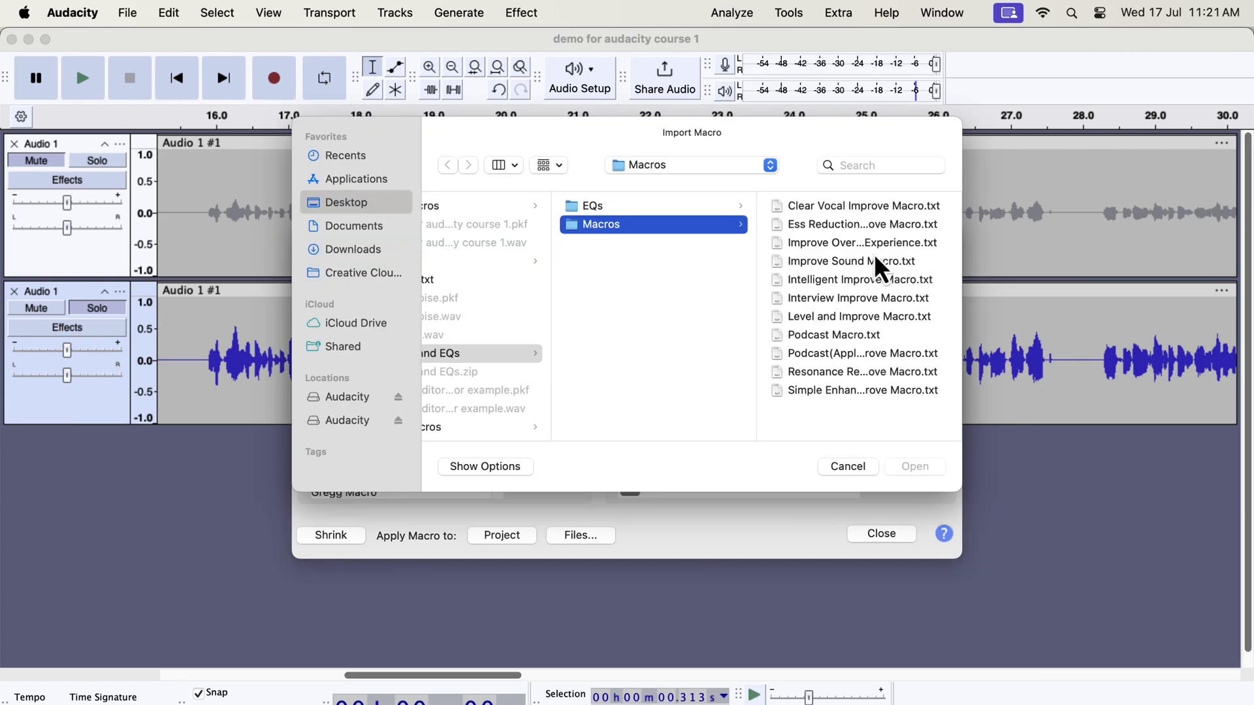
left_click(867, 229)
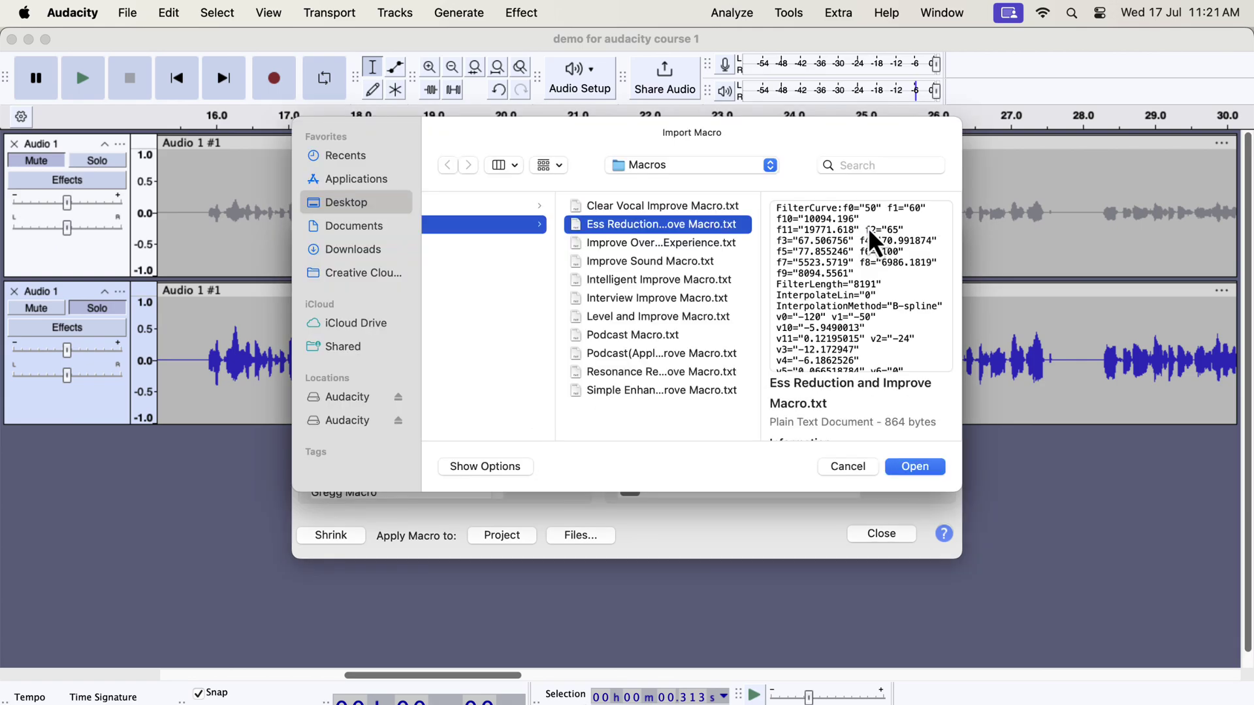
left_click(921, 468)
left_click(679, 341)
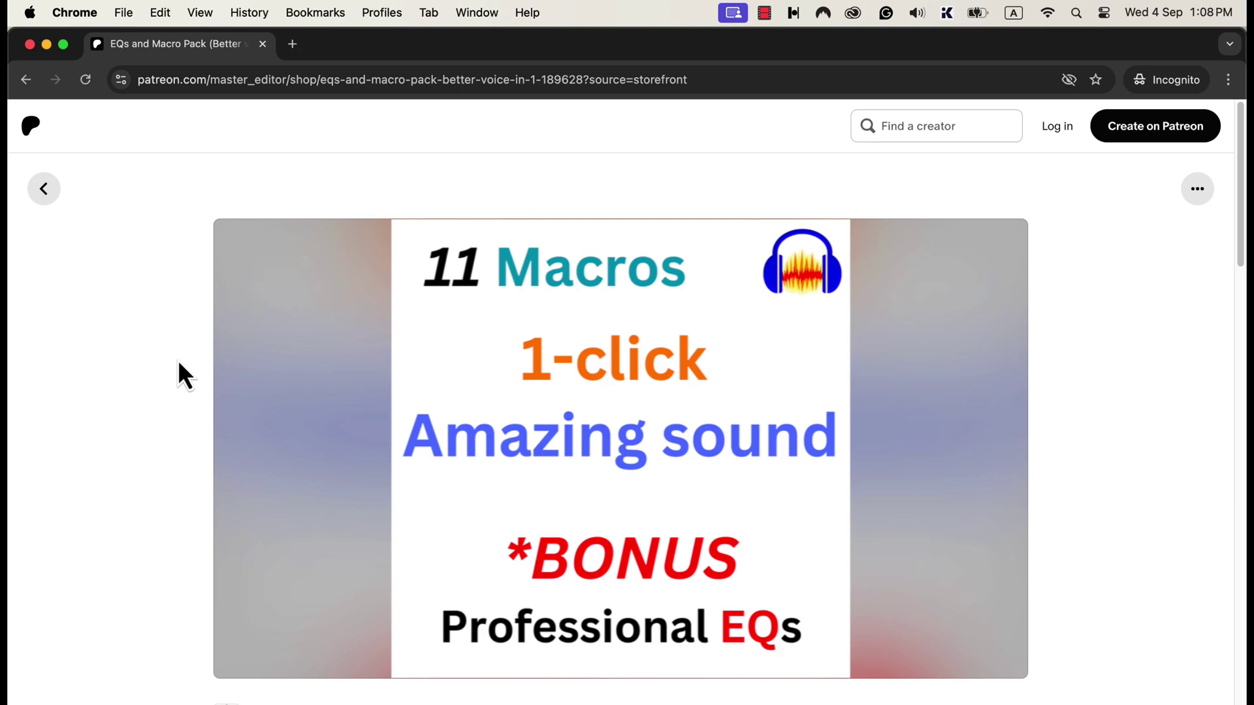
- Scroll down the $67 EQs and Macro Pack Patreon page through its testimonials and macro description
scroll(177, 359, "down", 10)
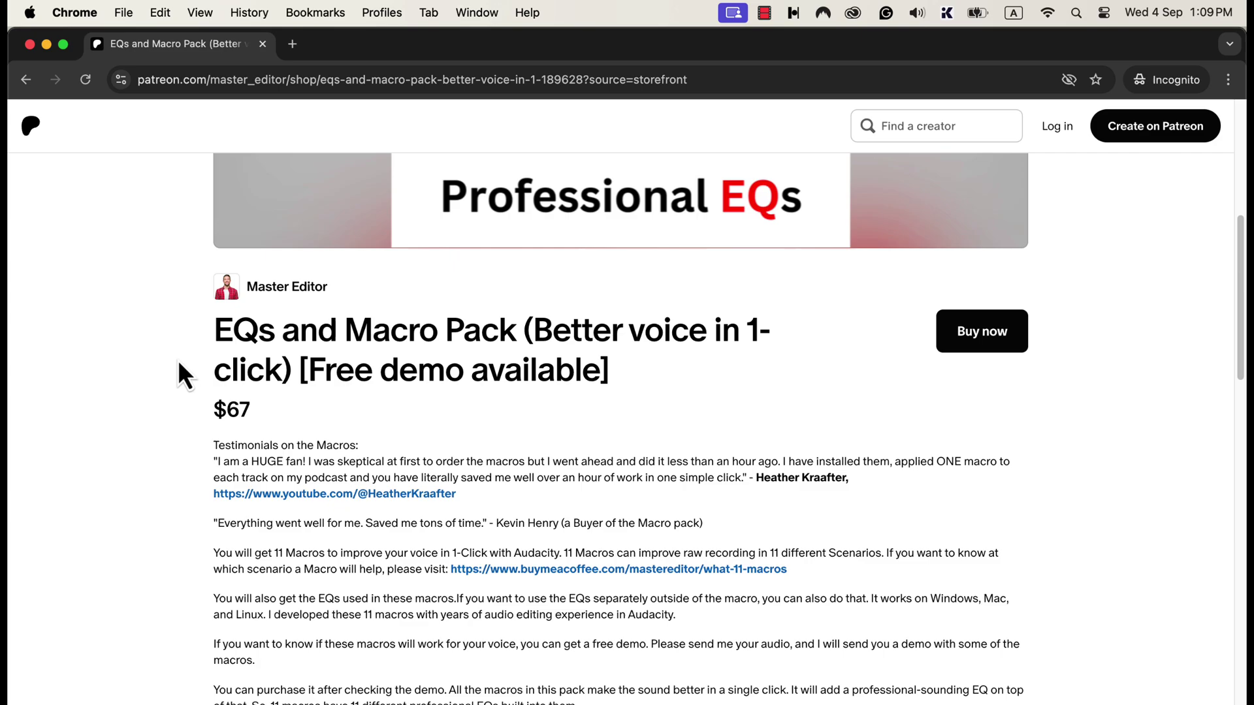
scroll(178, 364, "down", 6)
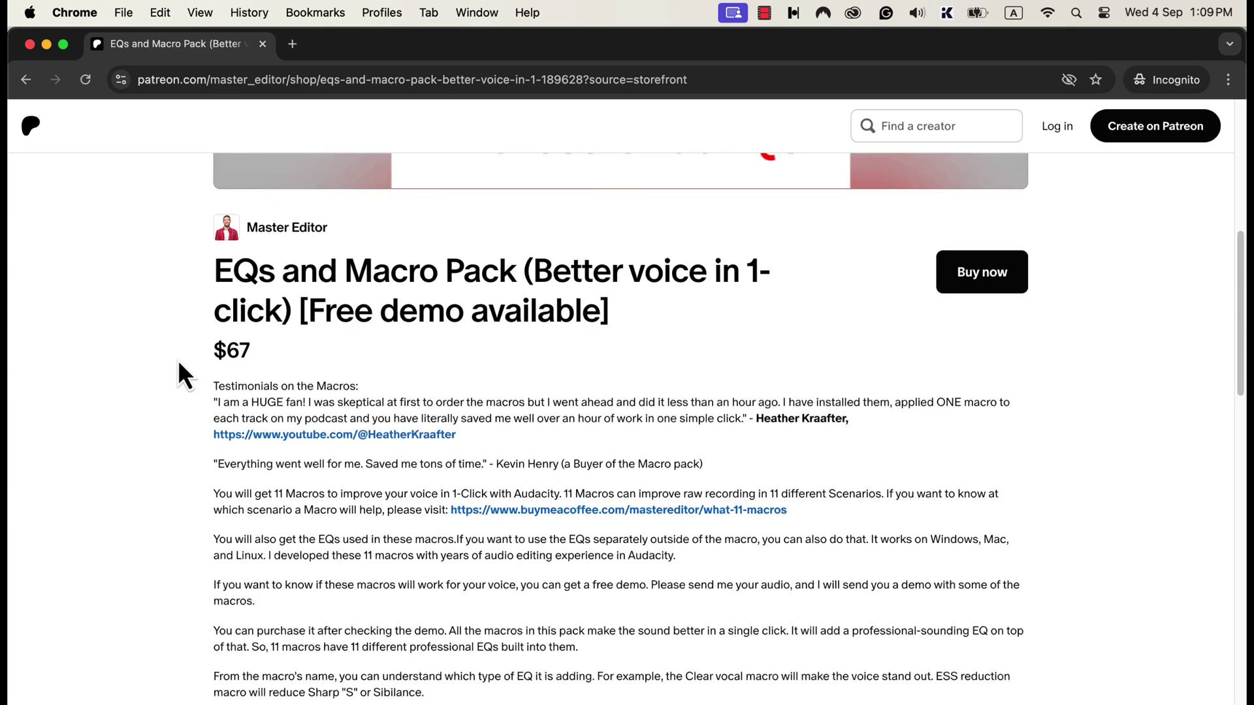